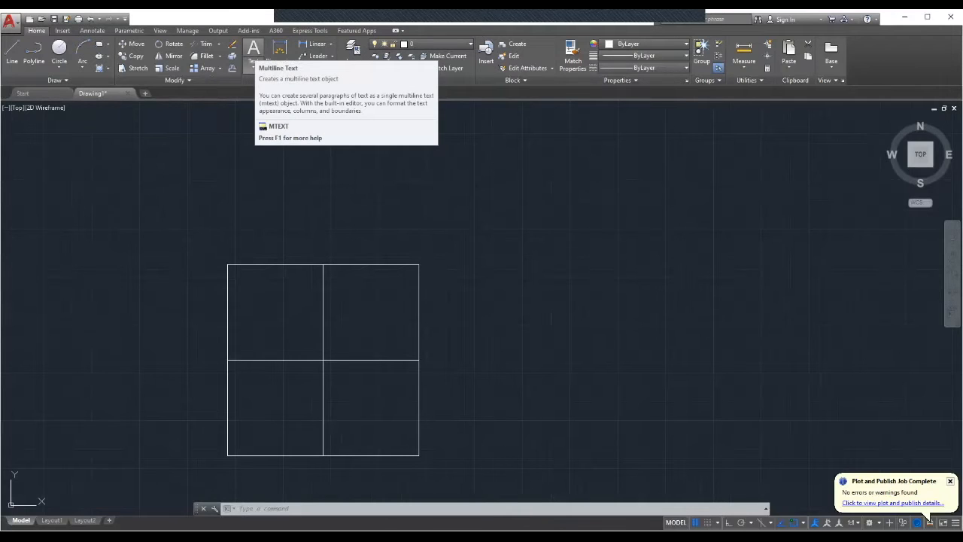
Create a multiline text box above the four-square grid containing the words "Four Square" and save the text.
left_click(254, 52)
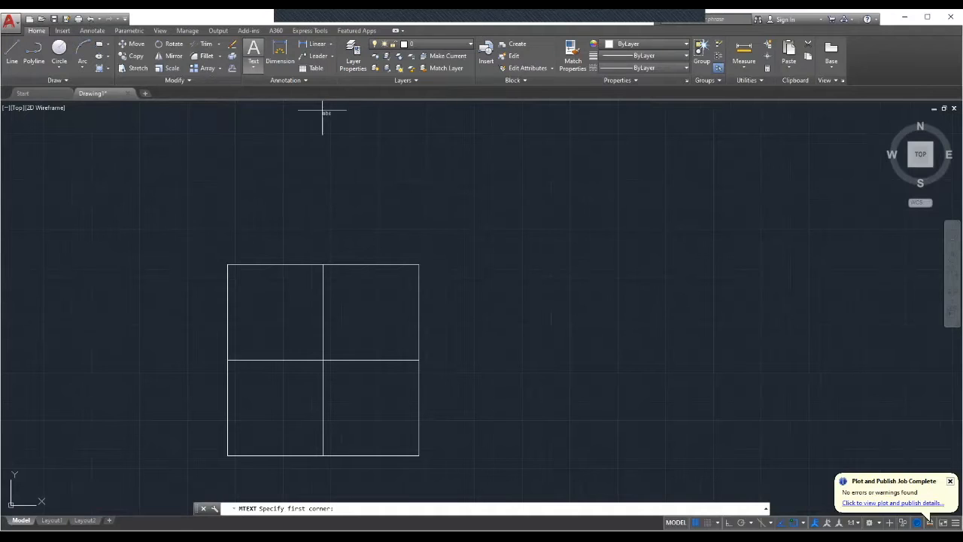
left_click(264, 149)
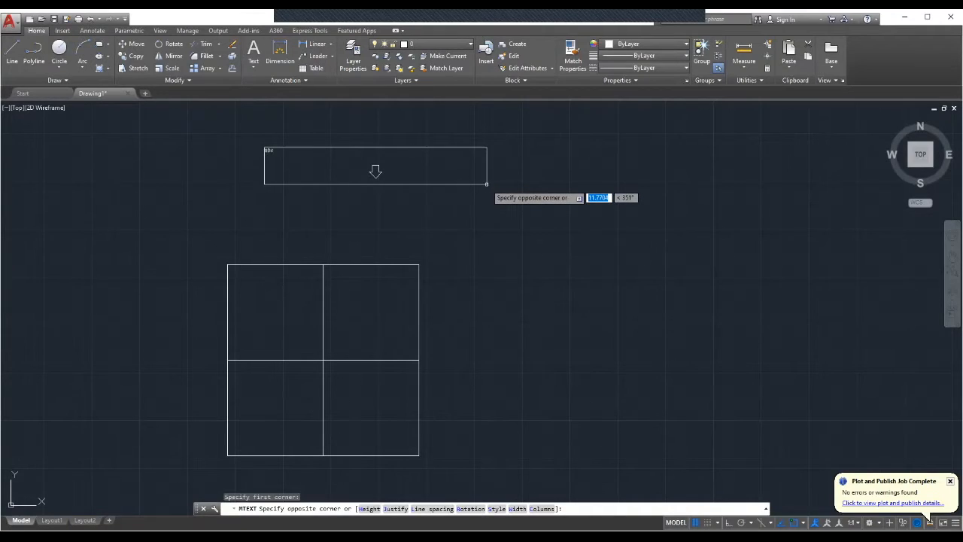
left_click(486, 184)
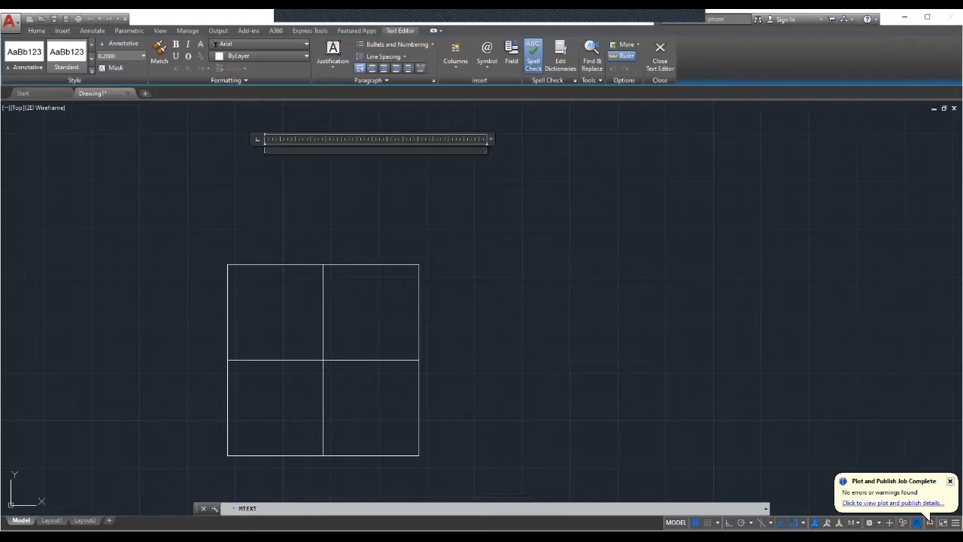
type("our Square")
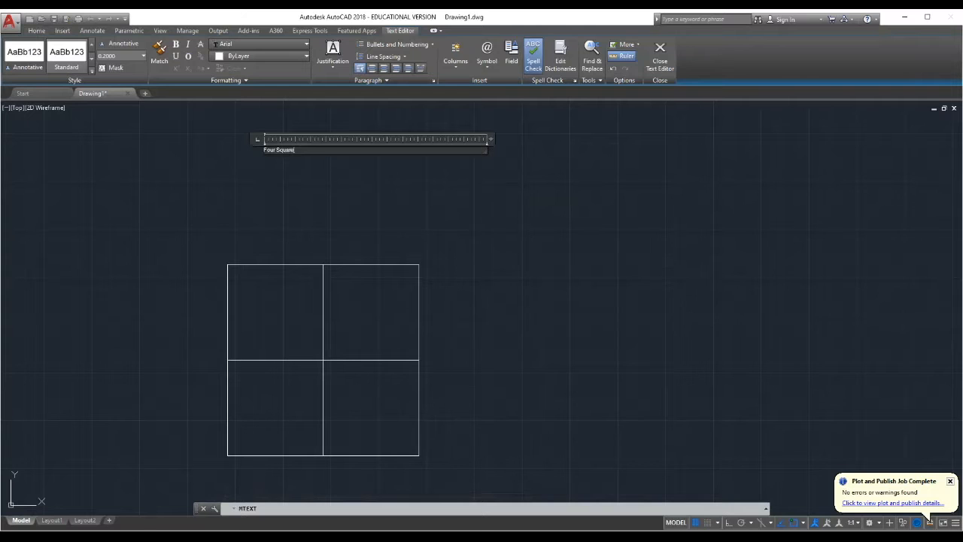
key("Return")
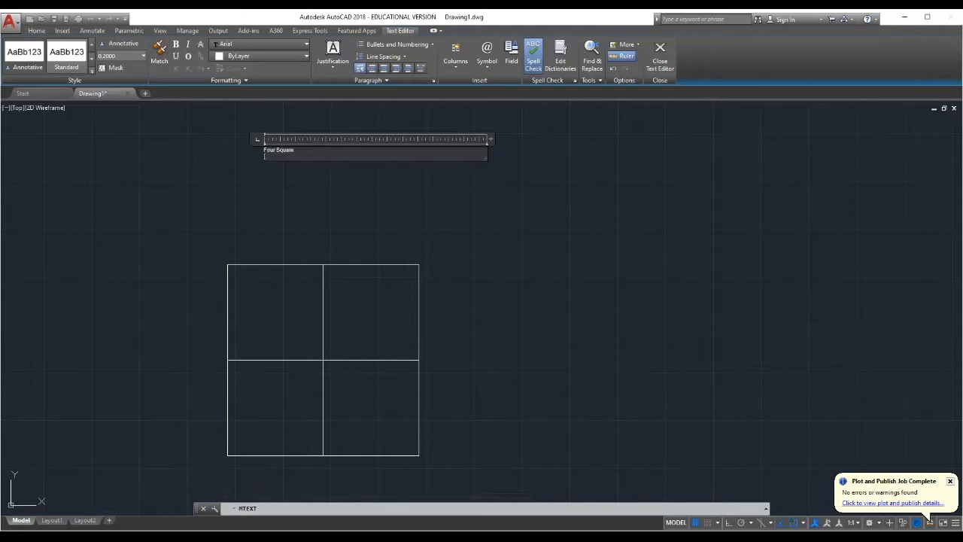
key("Escape")
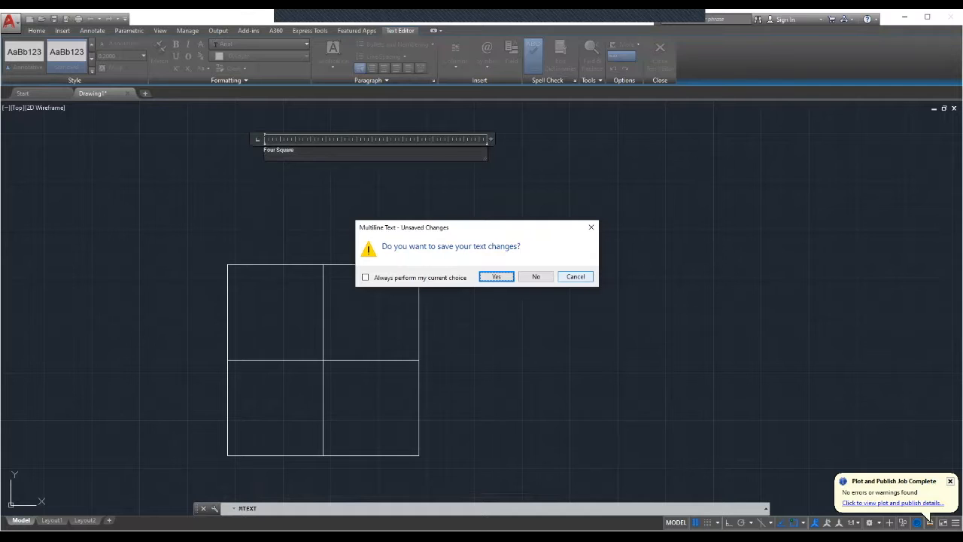
key("Return")
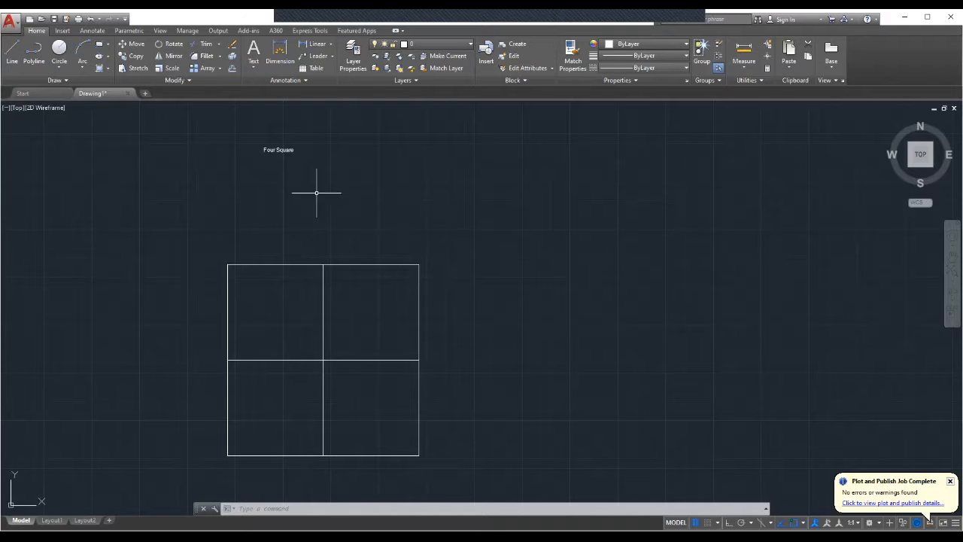
Reopen the title text for editing, select it, and set its text height to 1.0.
mouse_move(280, 150)
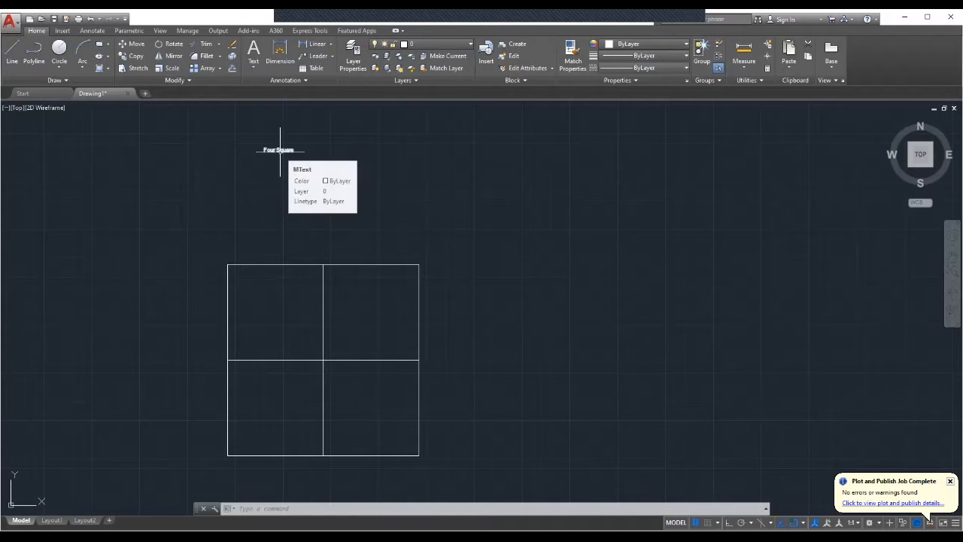
double_click(280, 150)
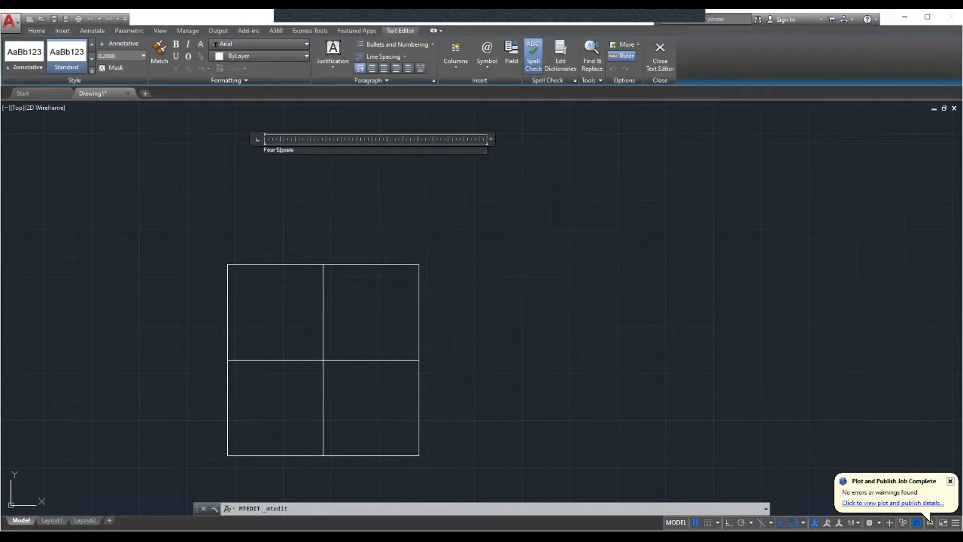
left_click_drag(293, 150, 263, 150)
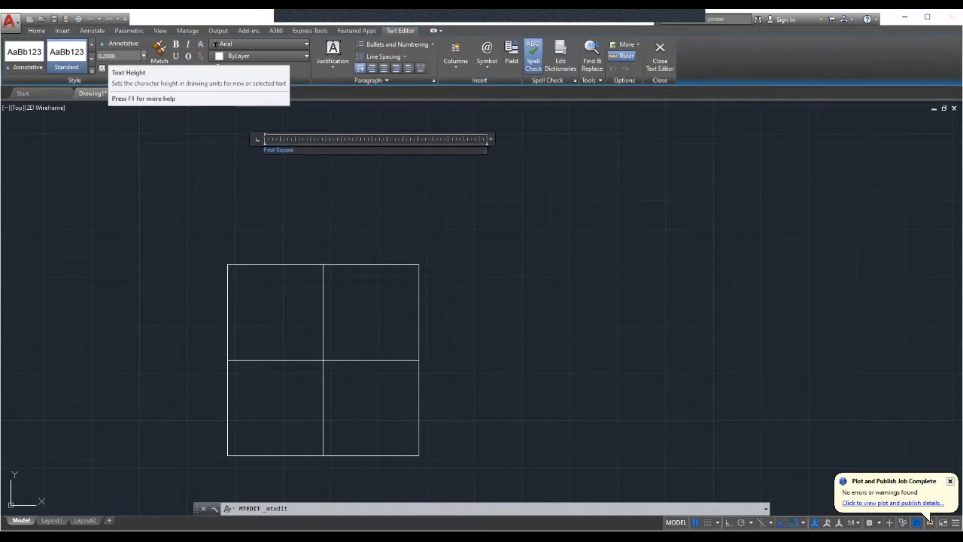
left_click(143, 56)
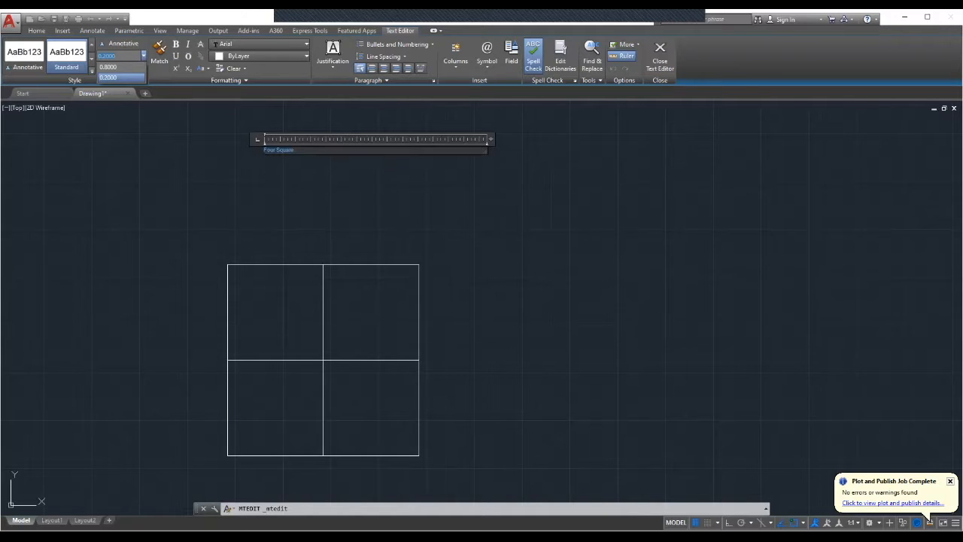
left_click(110, 78)
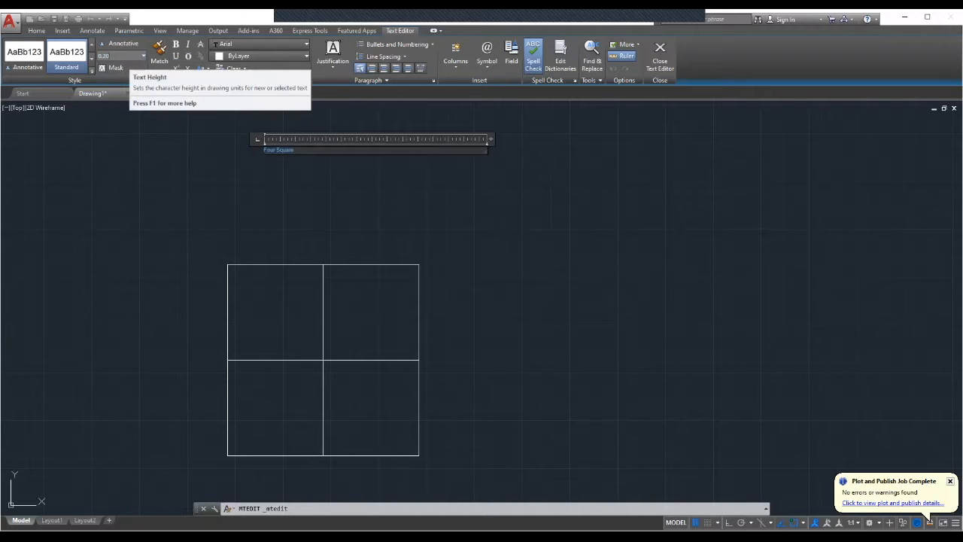
key("BackSpace")
key("BackSpace")
key("BackSpace")
key("BackSpace")
type("1.0")
key("Return")
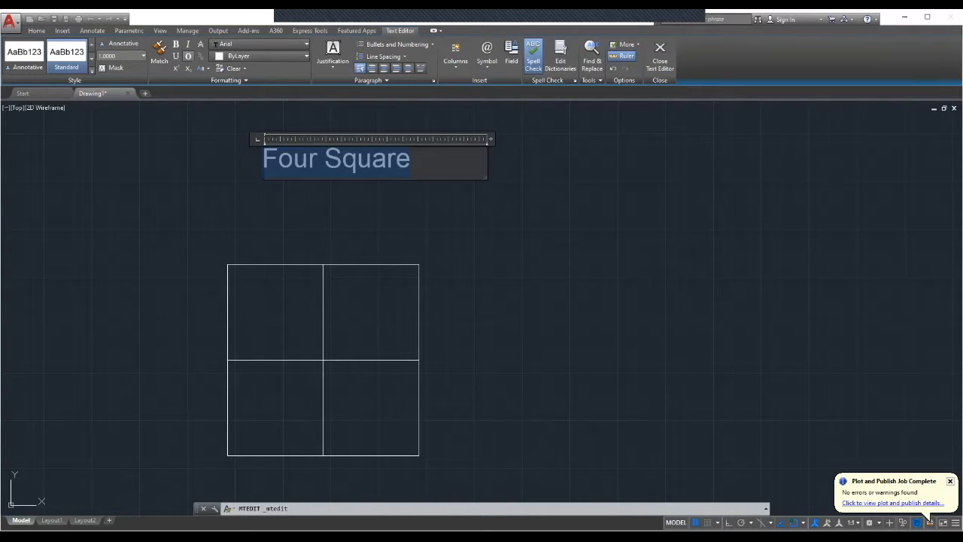
Try bold, underline and italic formatting on the selected title text, turning each off again.
key("ctrl+b")
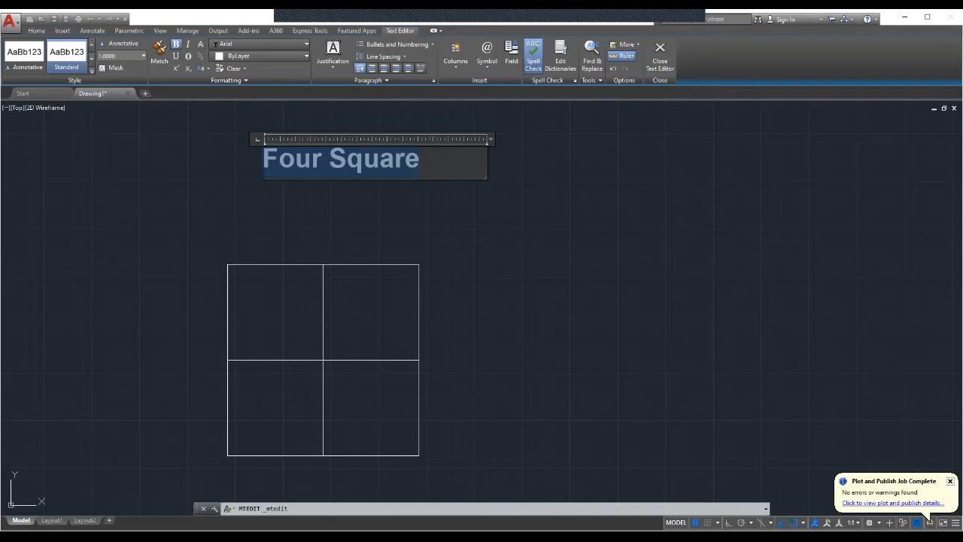
key("ctrl+b")
key("ctrl+u")
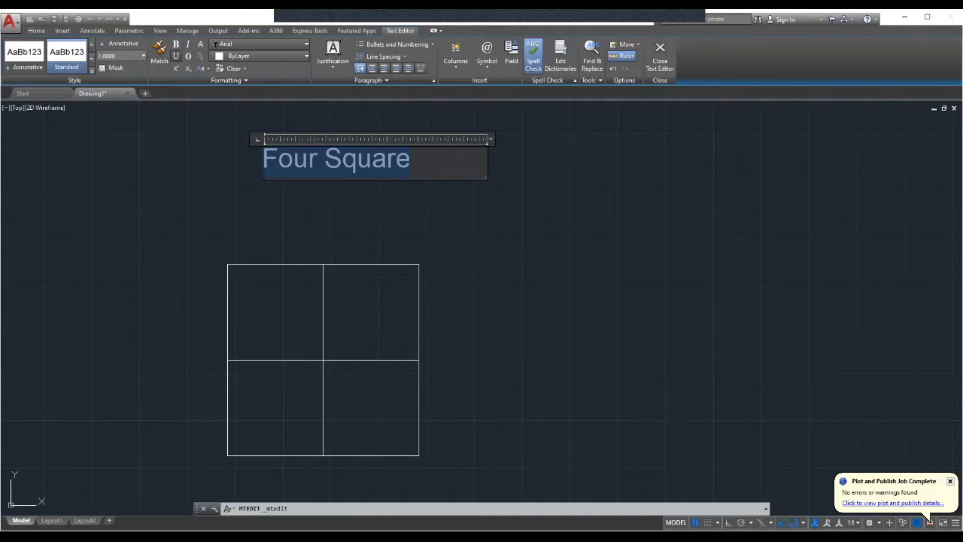
key("ctrl+u")
key("ctrl+i")
key("ctrl+i")
key("ctrl+i")
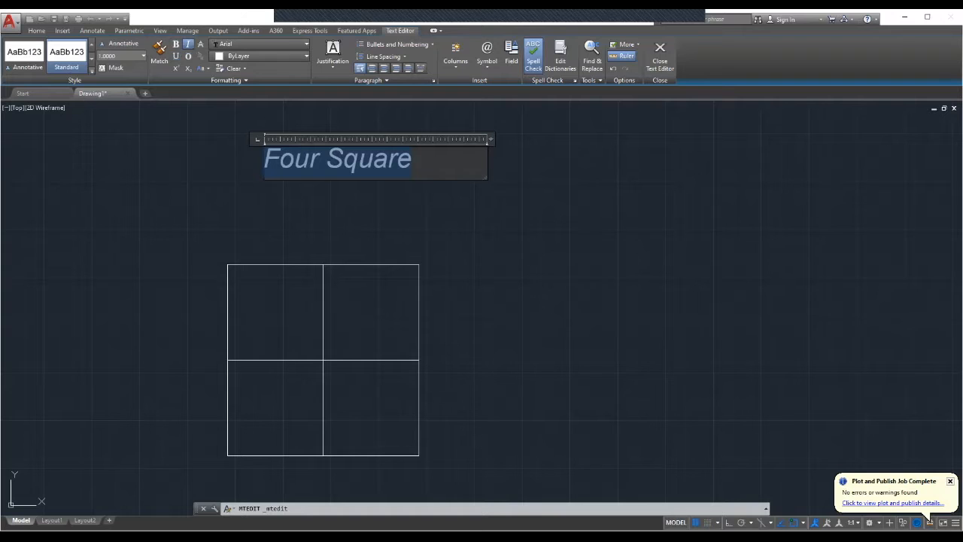
key("ctrl+i")
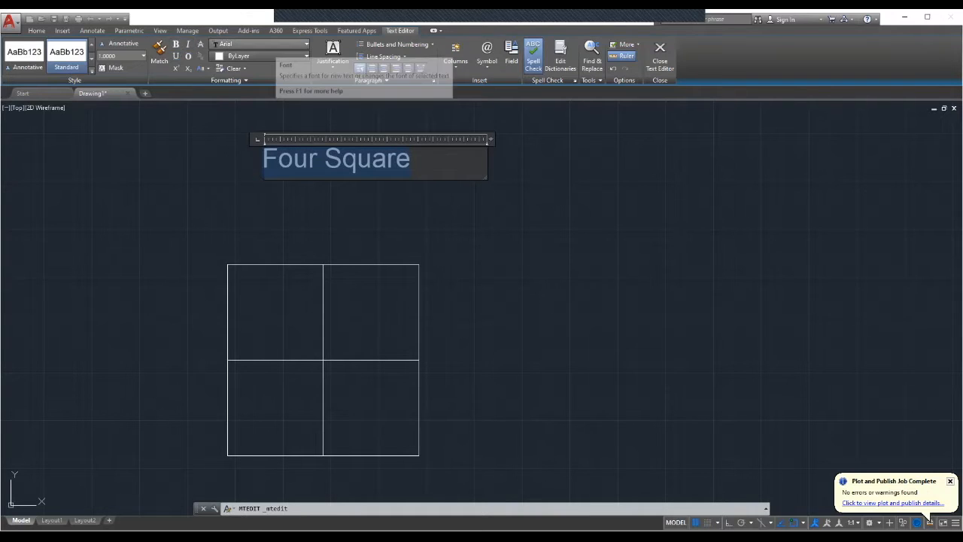
Change the title's font to Comic Sans MS.
left_click(306, 45)
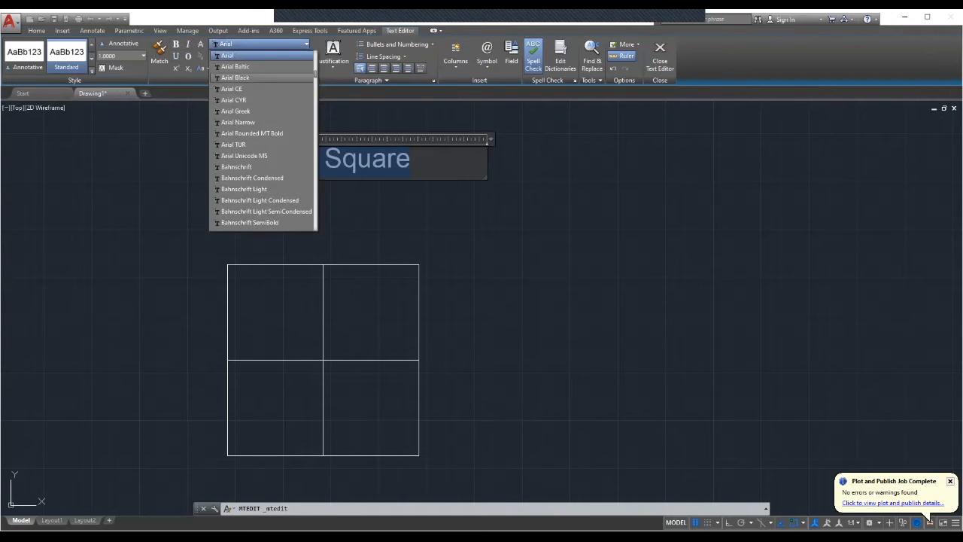
scroll(248, 78, "down", 20)
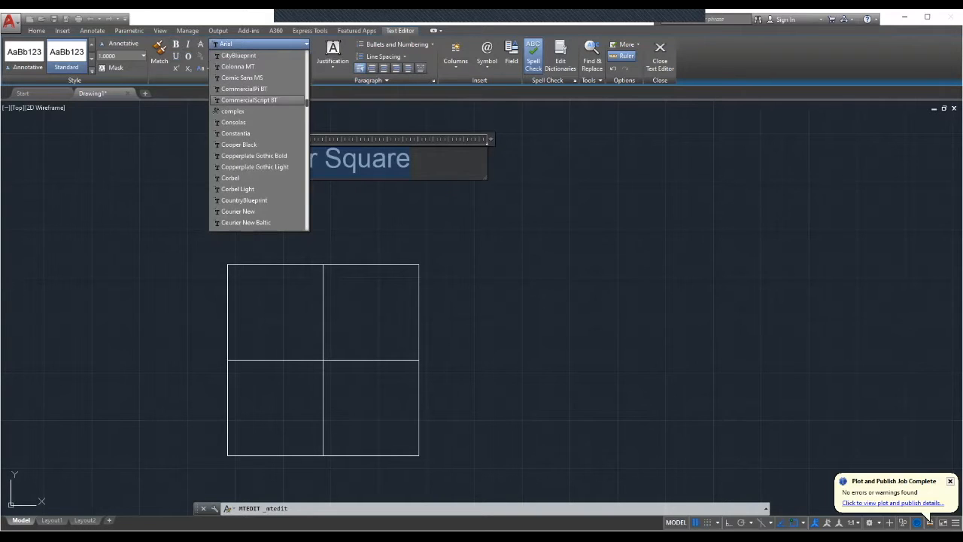
left_click(242, 77)
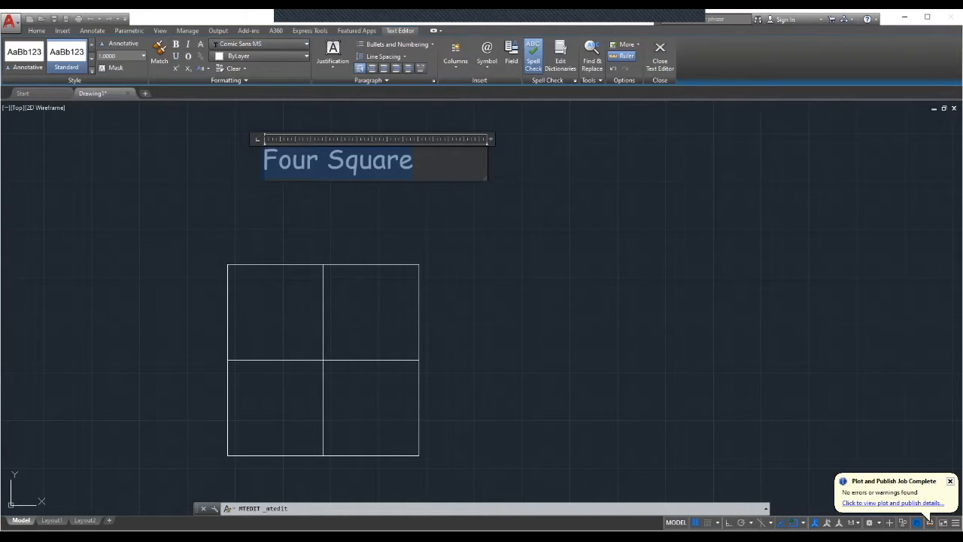
Make the title bold and italic, then close the text editor.
left_click(176, 44)
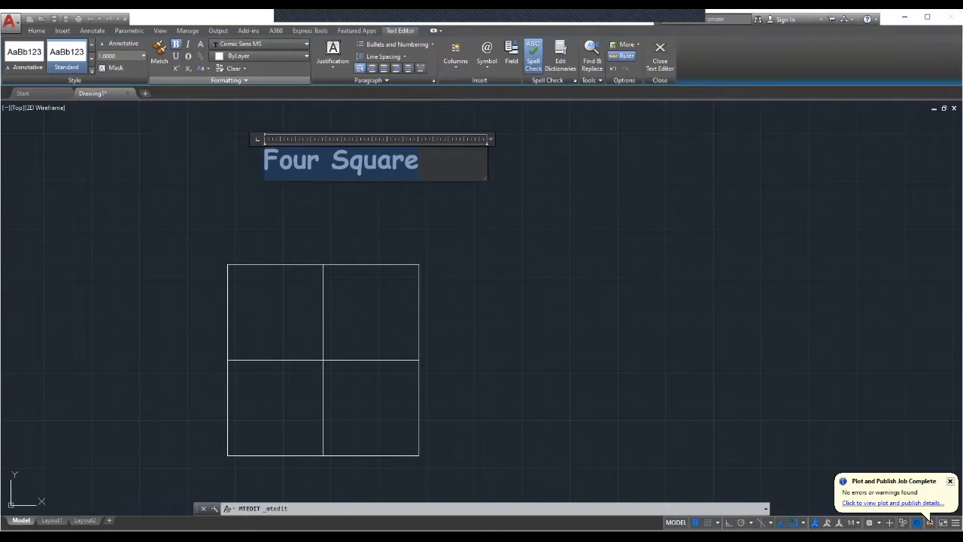
left_click(187, 44)
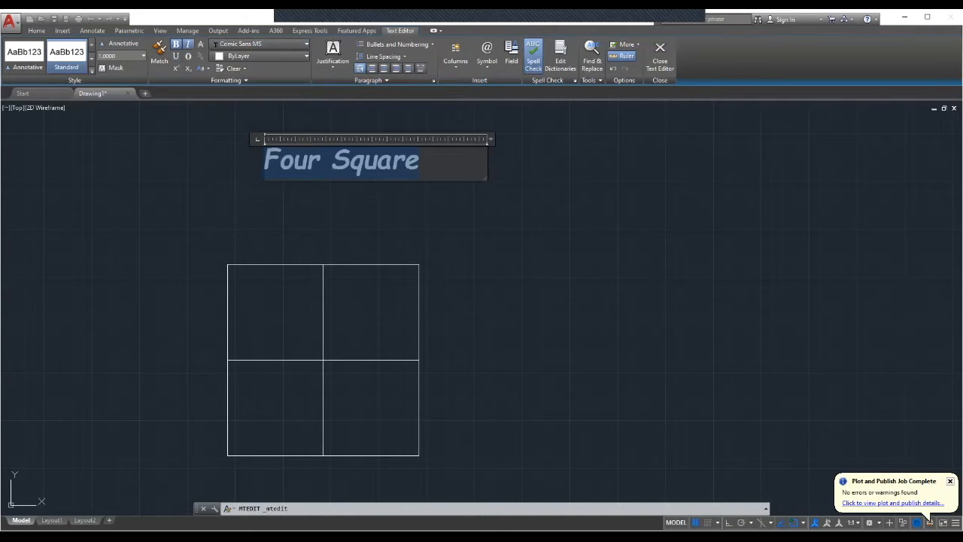
left_click(510, 234)
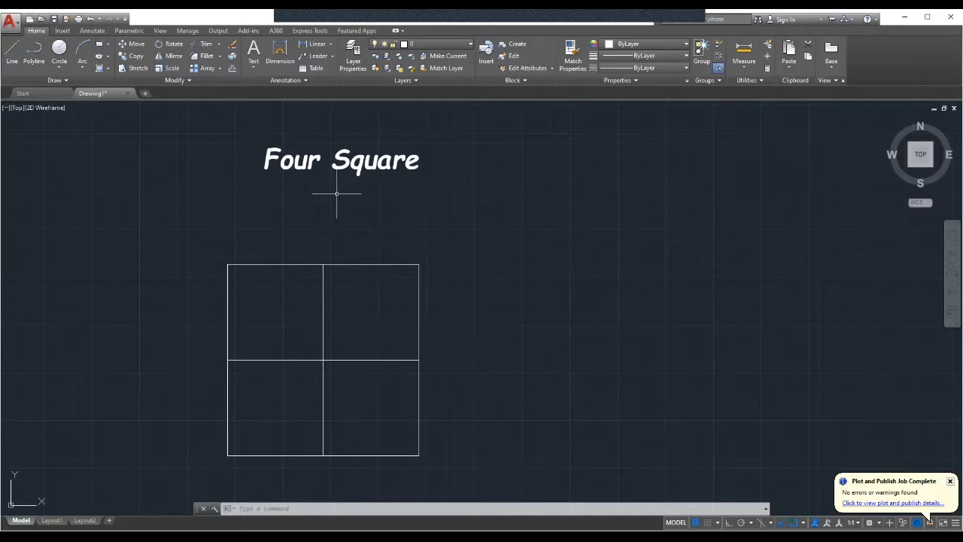
Narrow the title's text box to roughly the width of the words.
left_click(306, 161)
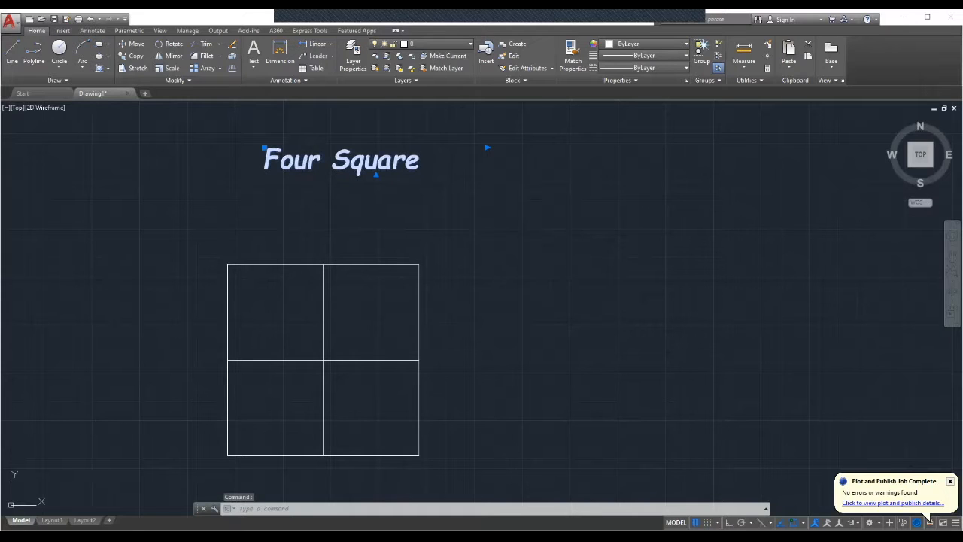
double_click(298, 161)
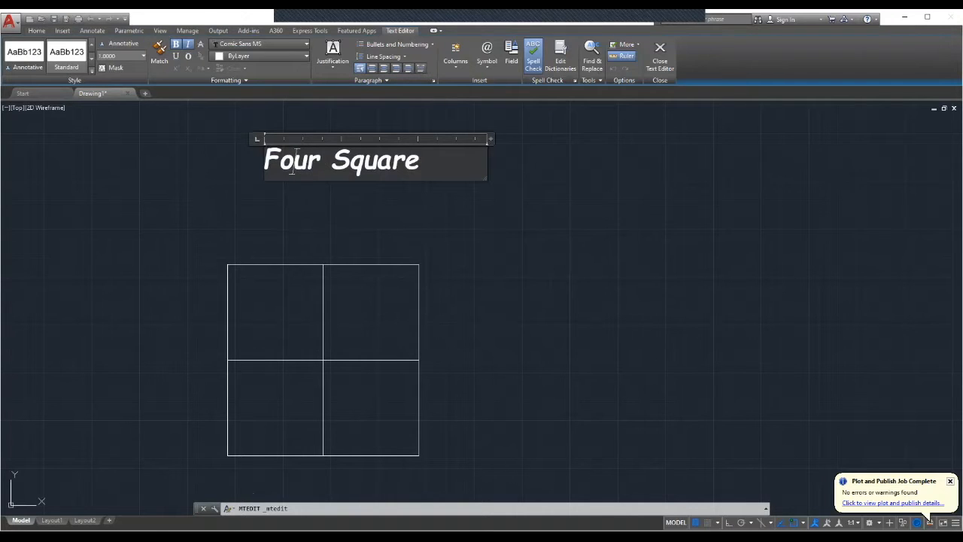
left_click_drag(489, 138, 426, 138)
left_click(490, 175)
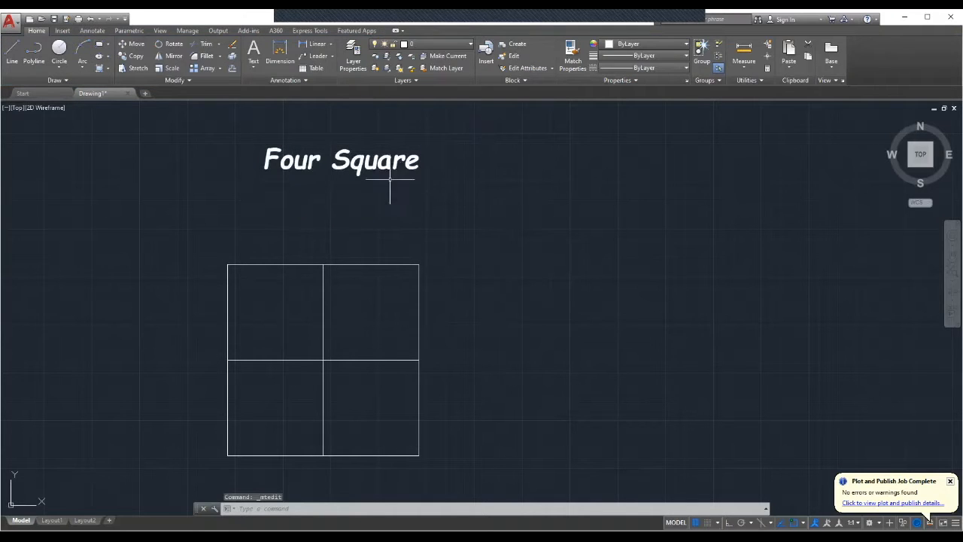
Move the title text down so it sits just above the square grid.
left_click(369, 167)
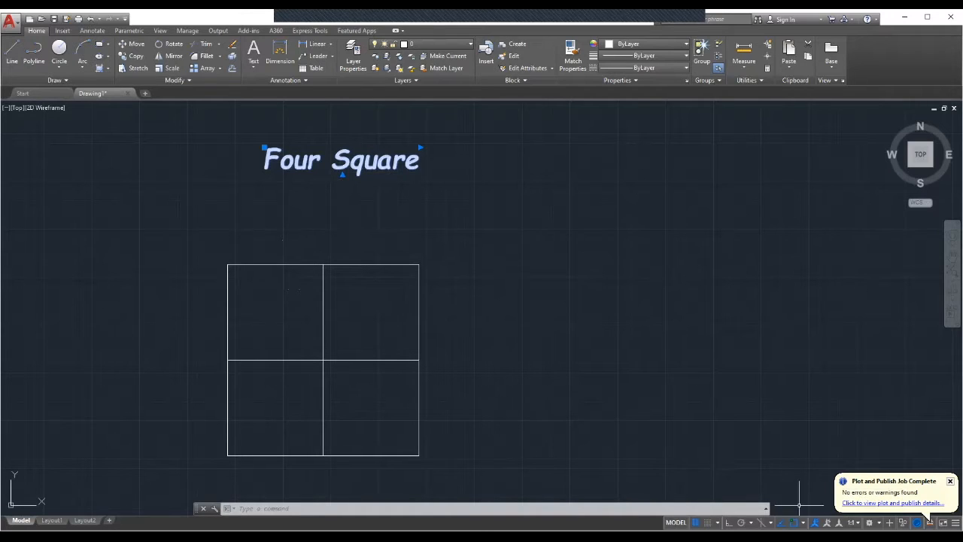
left_click(803, 523)
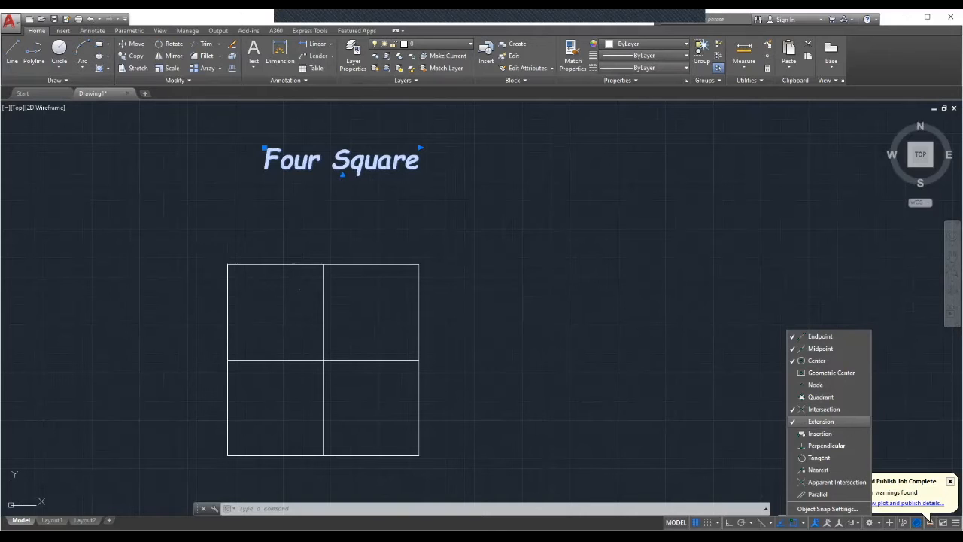
left_click(803, 522)
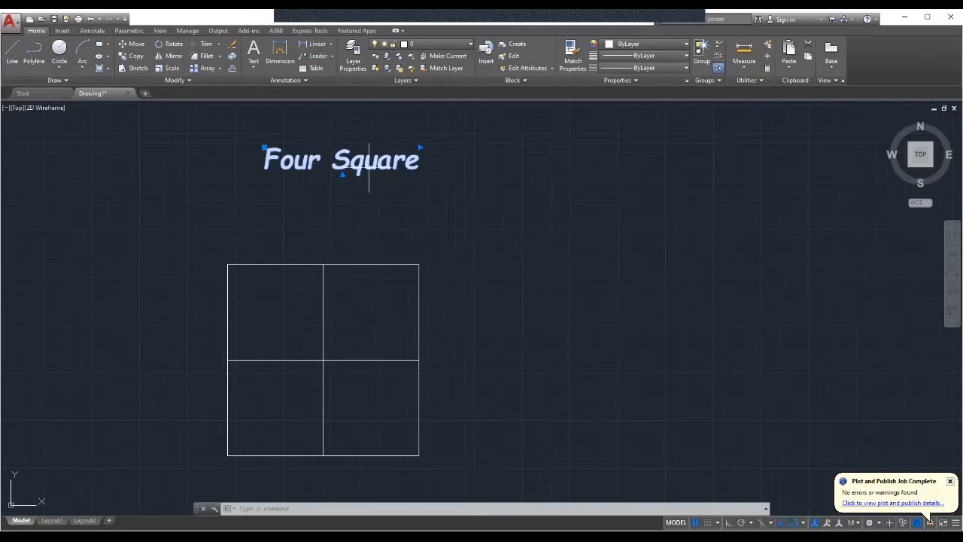
right_click(397, 164)
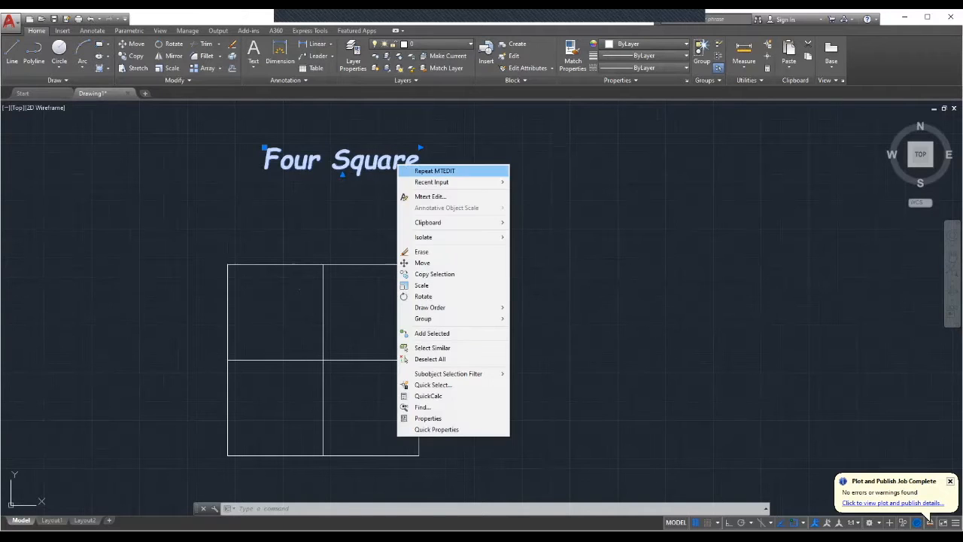
left_click(422, 263)
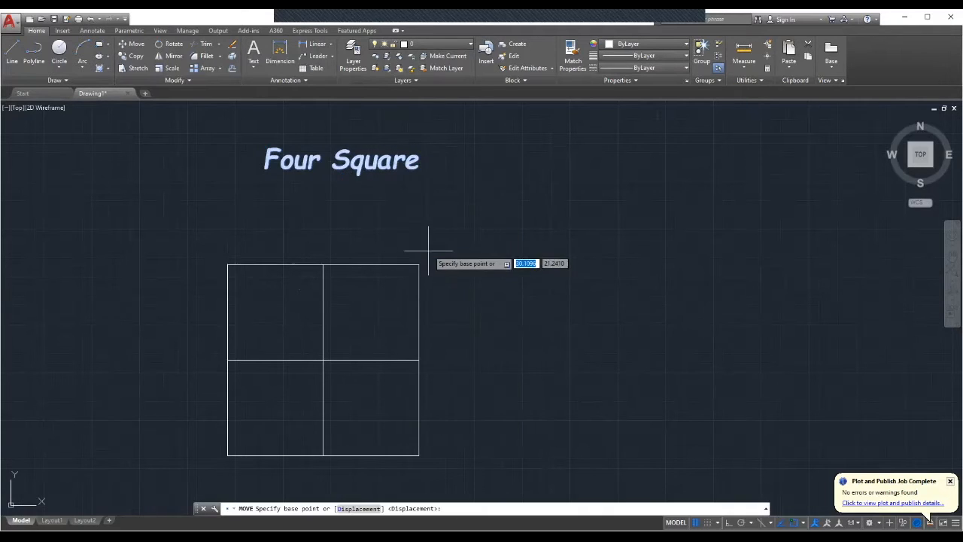
left_click(337, 170)
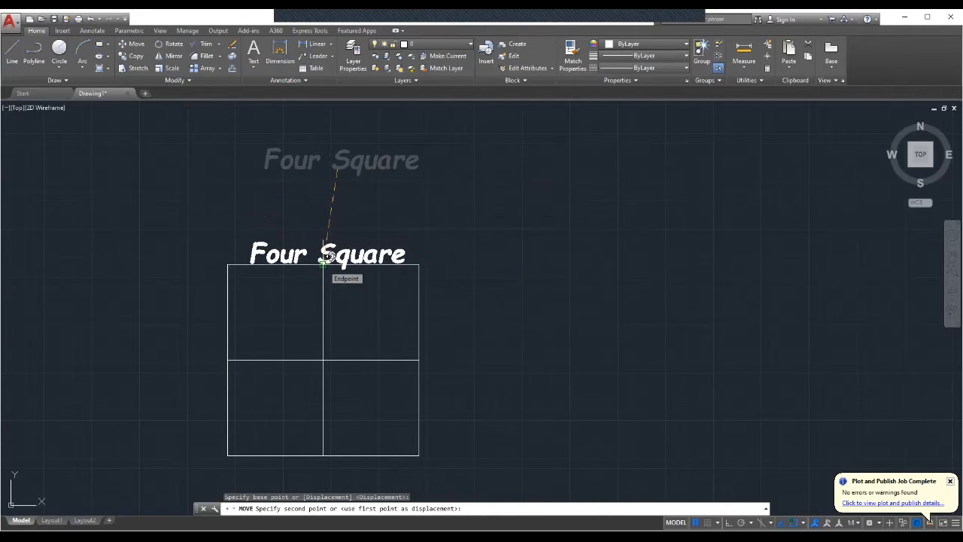
left_click(326, 192)
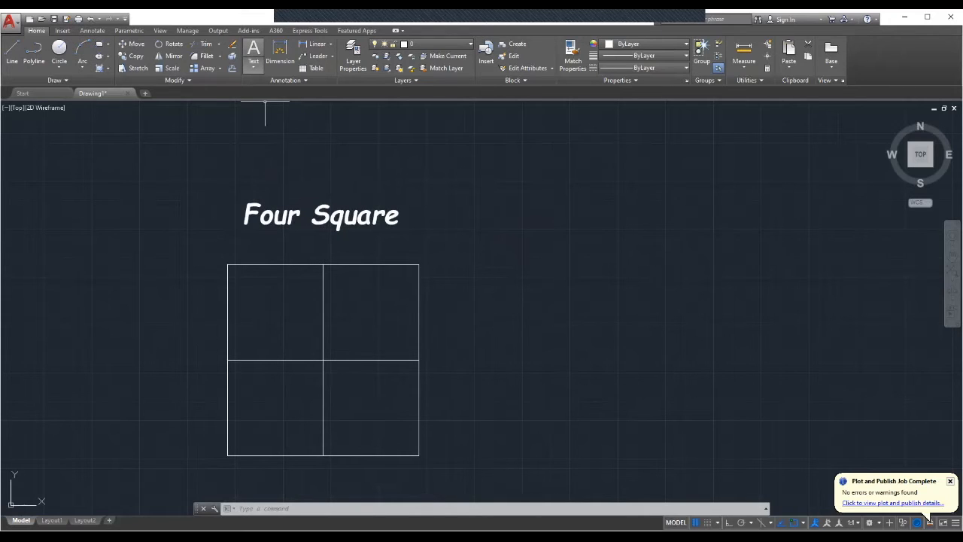
Create a multiline text box inside the upper-left square of the grid.
left_click(253, 64)
left_click(280, 66)
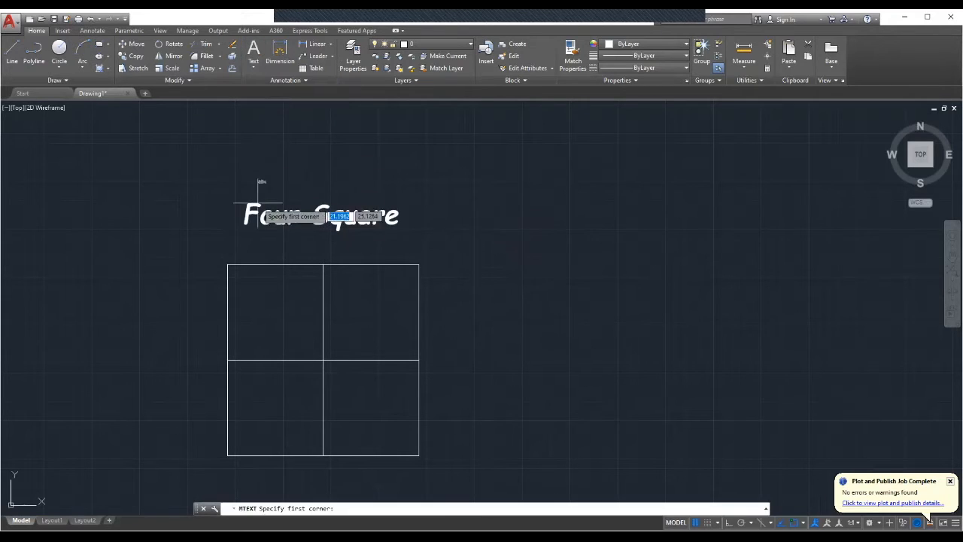
left_click(247, 297)
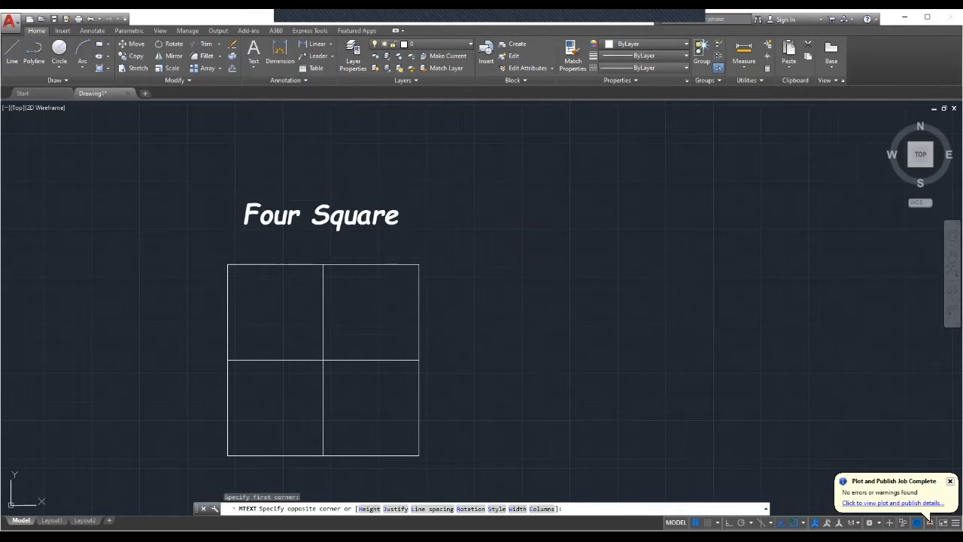
left_click(291, 307)
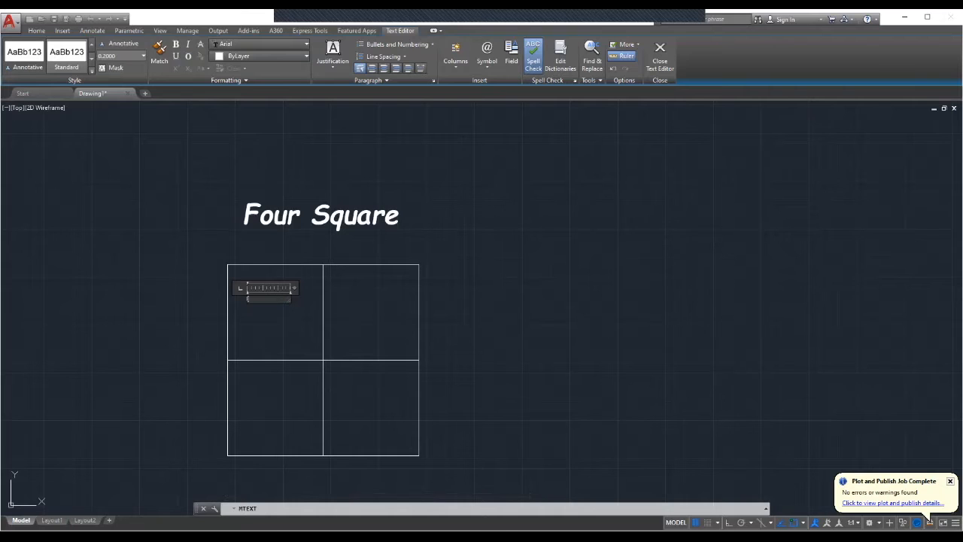
left_click(295, 324)
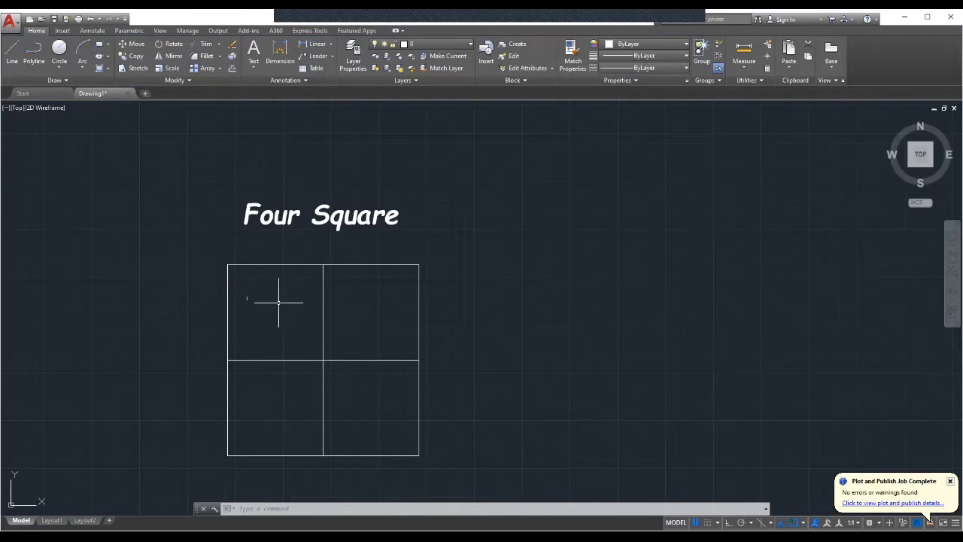
Reopen the label in the text editor, set its text height to 1.25, and save the text changes.
mouse_move(256, 295)
left_mouse_down()
mouse_move(278, 307)
mouse_move(223, 165)
mouse_move(212, 103)
mouse_move(253, 296)
left_mouse_up()
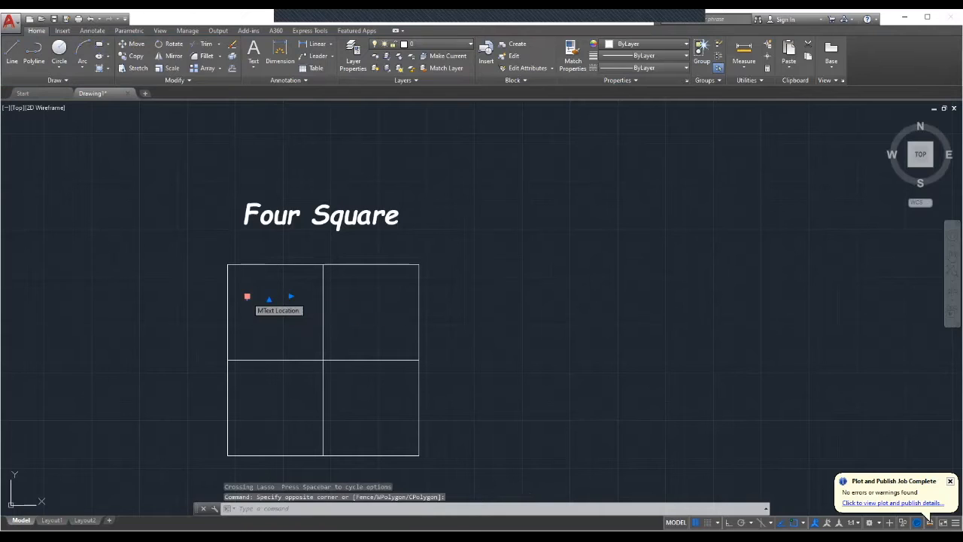
double_click(248, 296)
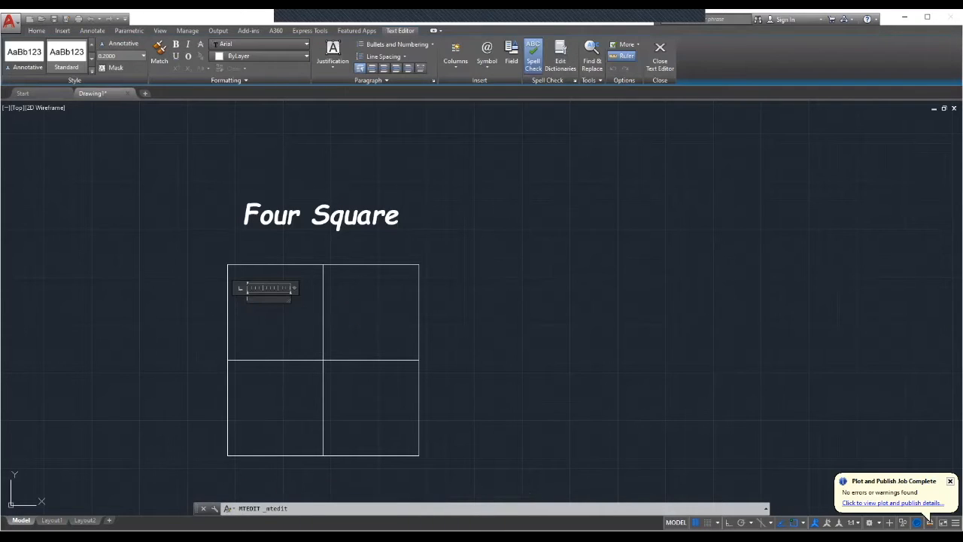
left_click(143, 56)
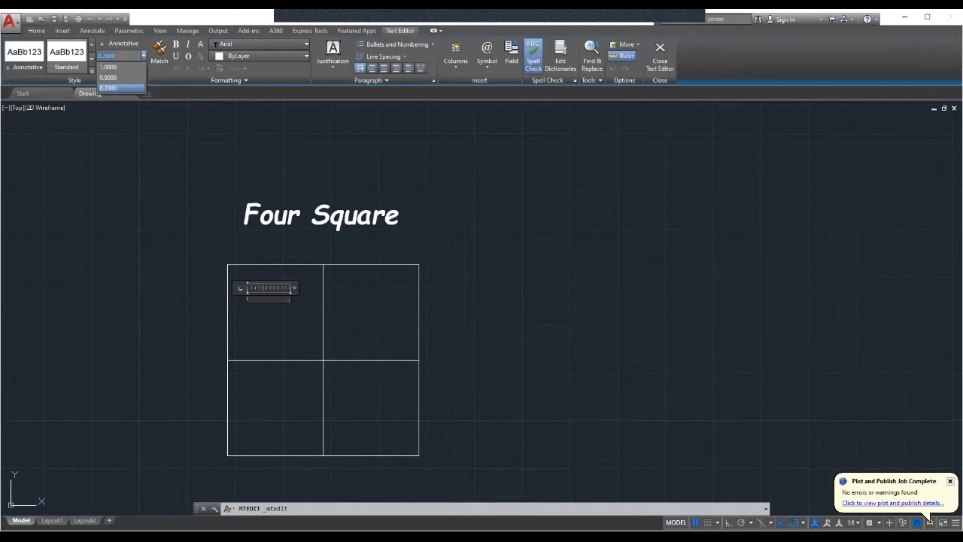
left_click(119, 88)
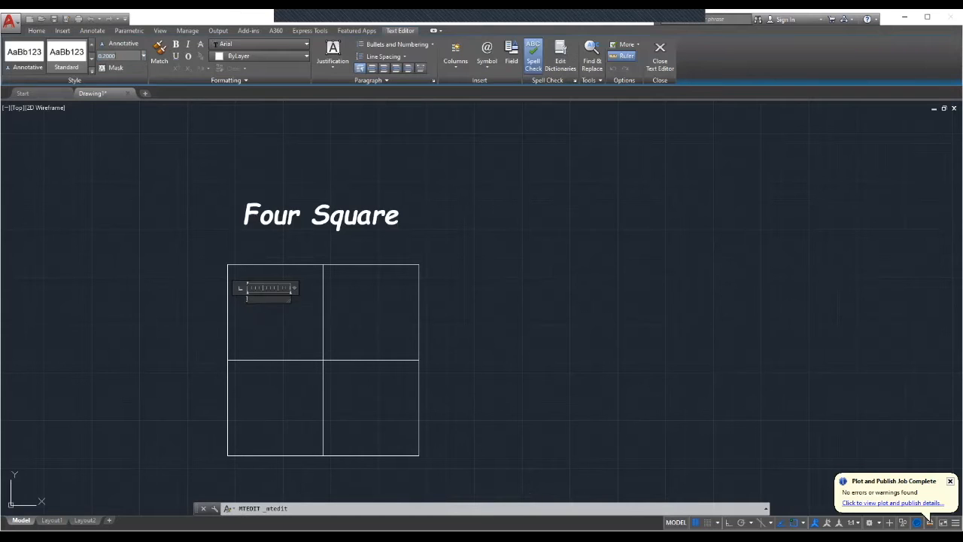
key("BackSpace")
key("BackSpace")
key("BackSpace")
key("BackSpace")
key("BackSpace")
key("Return")
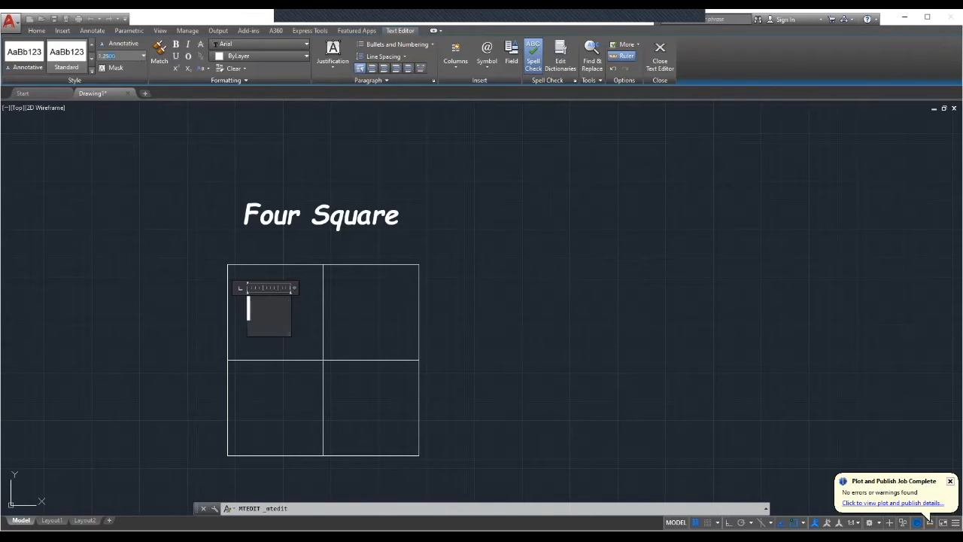
key("Escape")
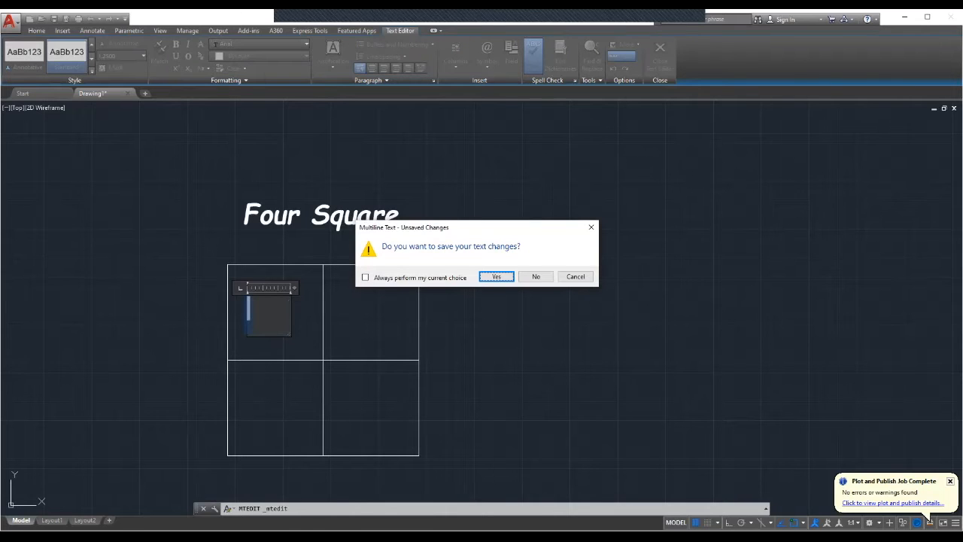
key("Return")
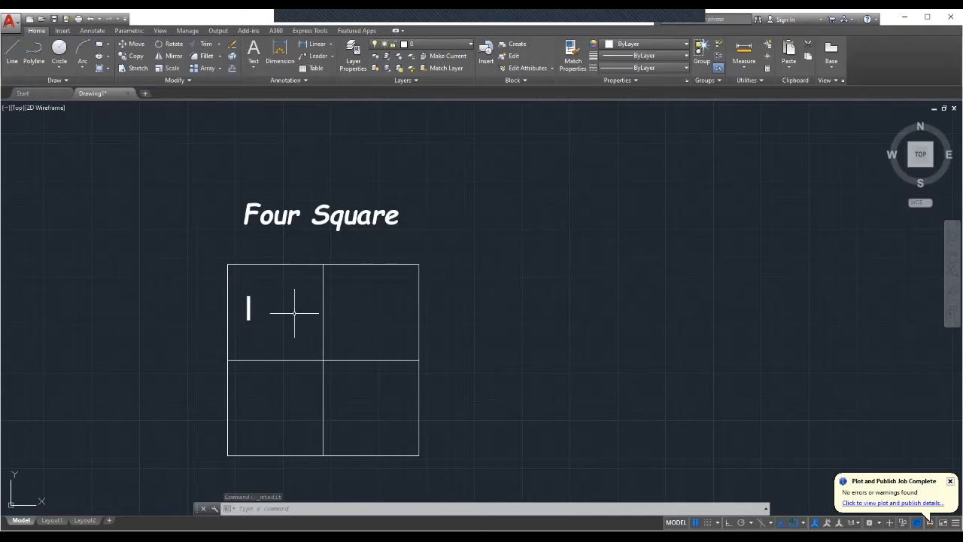
Move the label lower within the upper-left square.
left_click(249, 306)
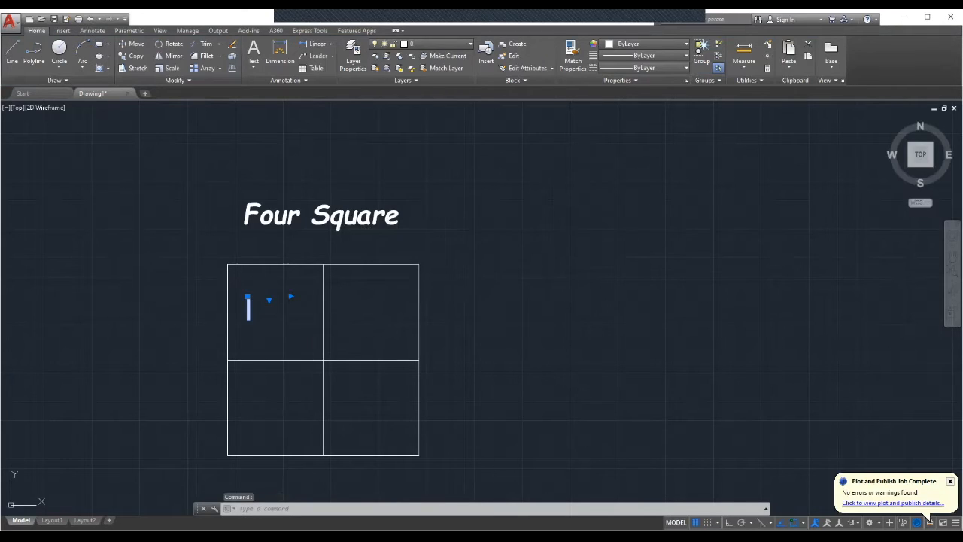
double_click(249, 306)
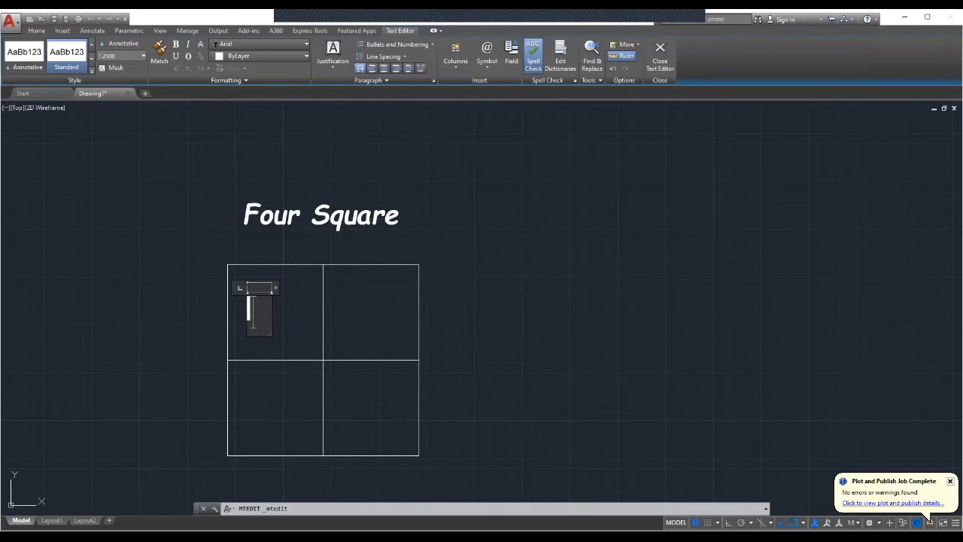
left_click(286, 314)
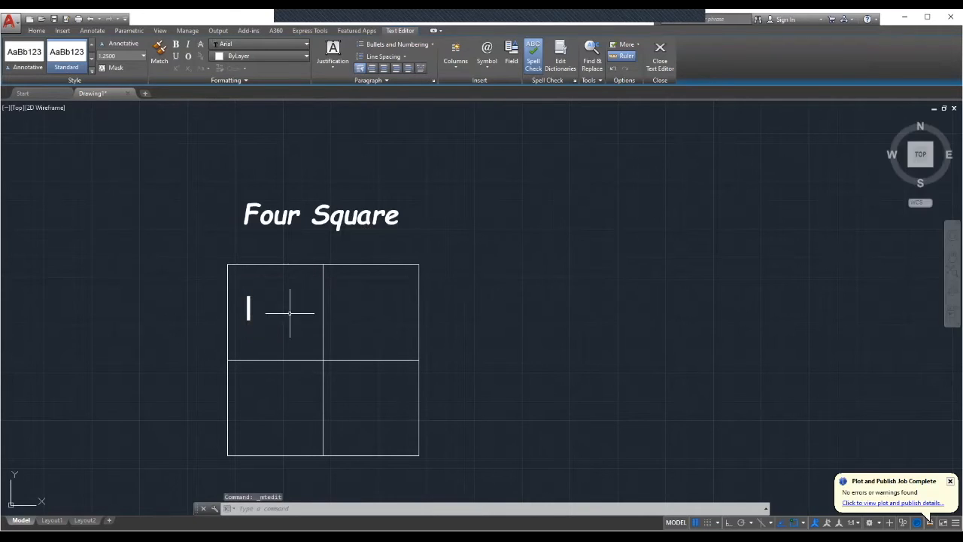
right_click(249, 307)
left_click(280, 133)
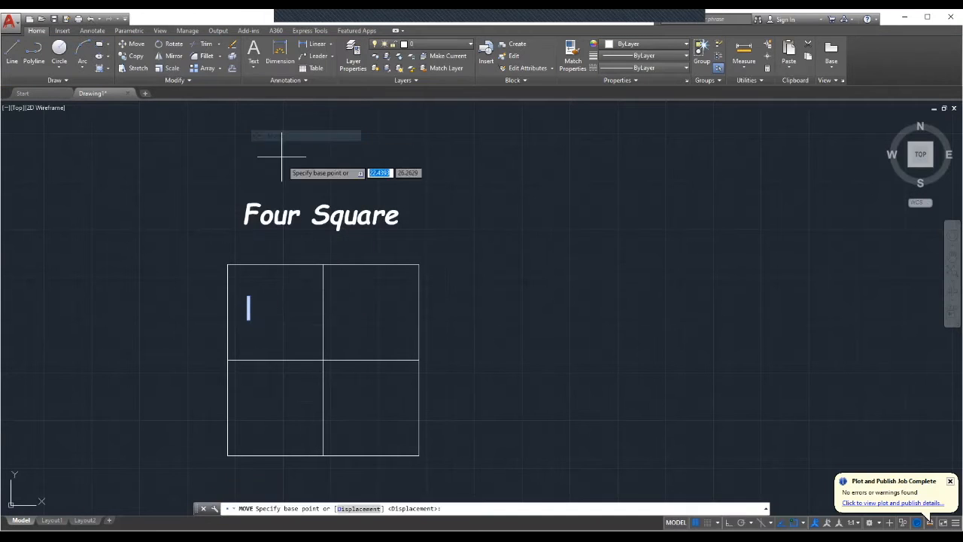
left_click(249, 307)
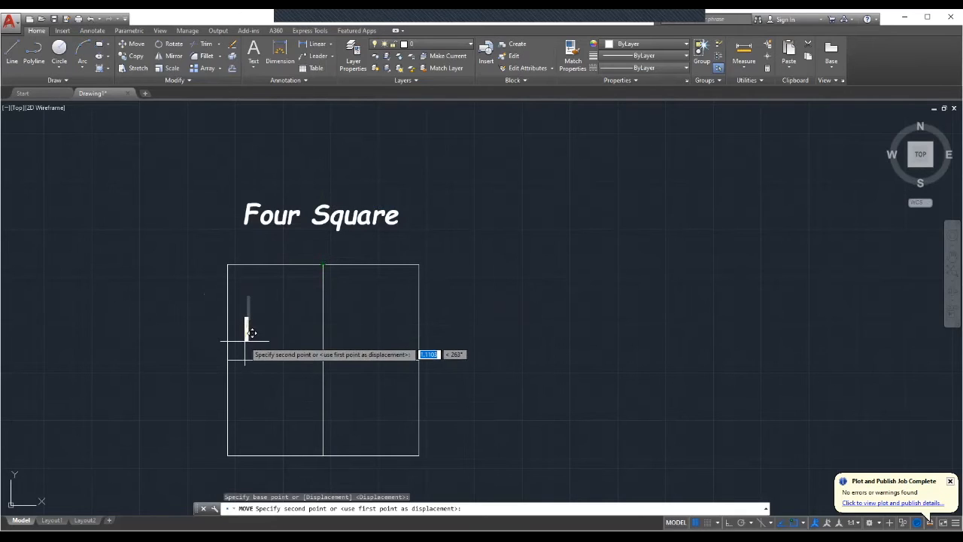
left_click(247, 328)
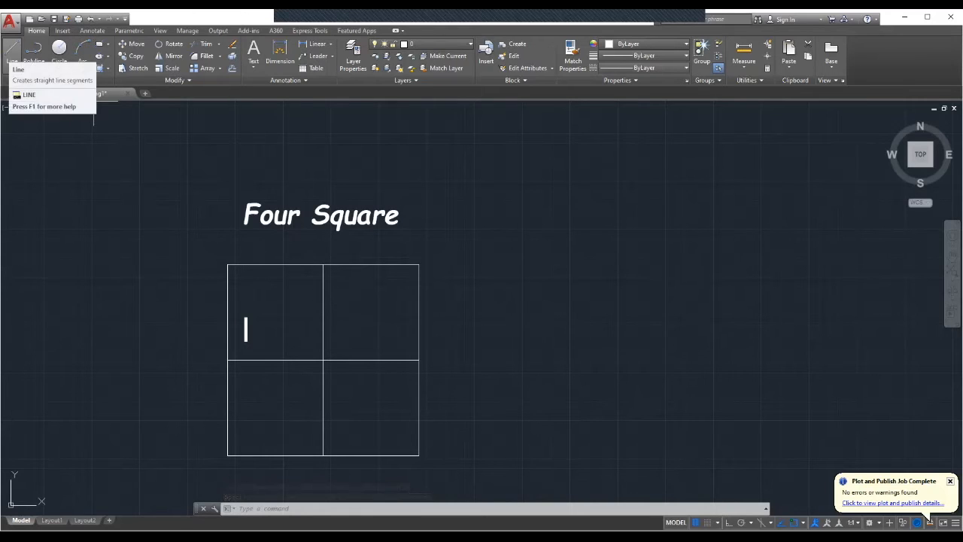
Draw two diagonal lines corner to corner across the upper-left square to mark its centre.
left_click(12, 54)
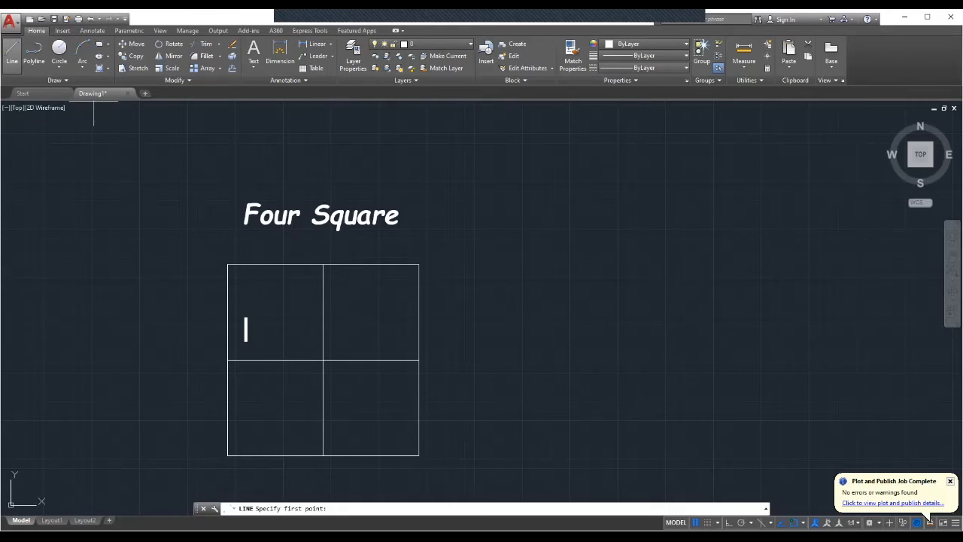
left_click(227, 265)
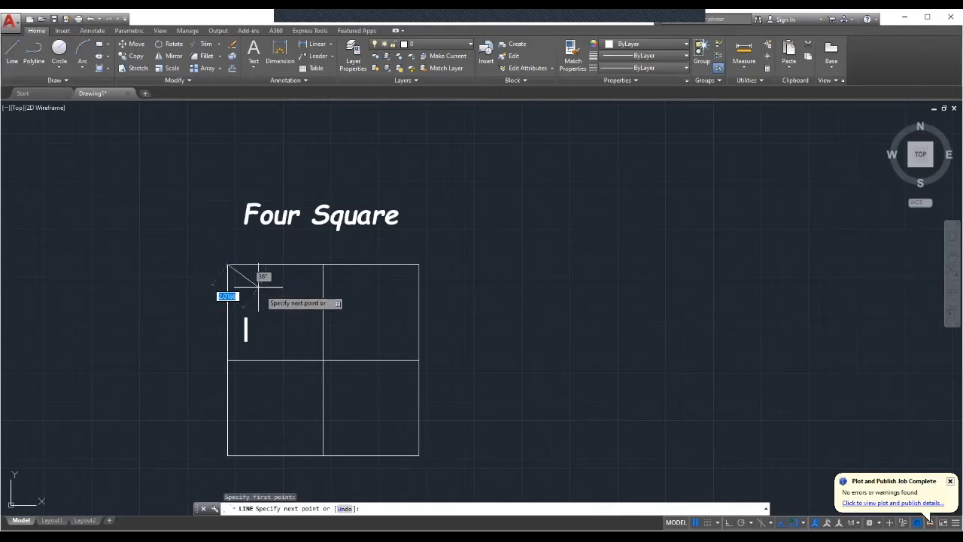
left_click(323, 360)
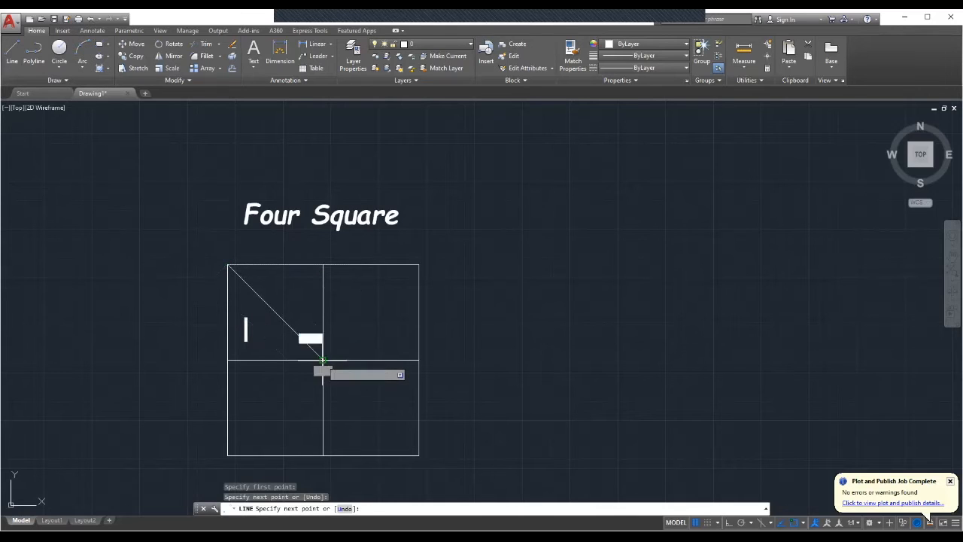
left_click(324, 265)
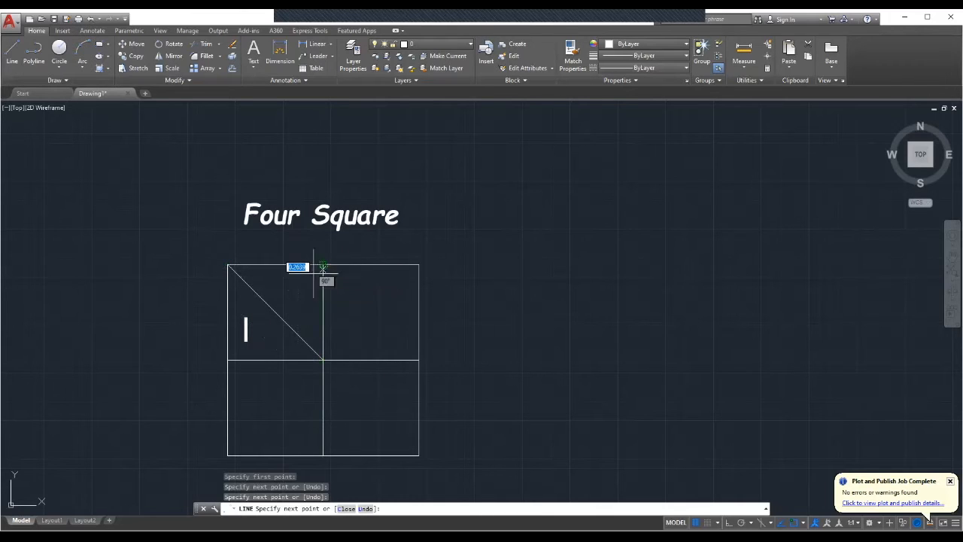
left_click(227, 360)
key("Escape")
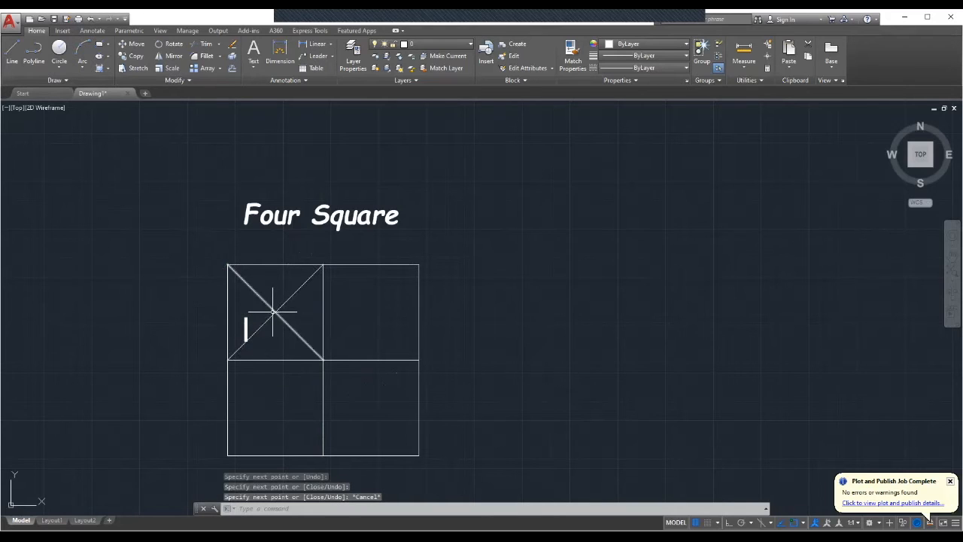
Move the label to the centre of the upper-left square where the diagonals cross.
left_click(247, 329)
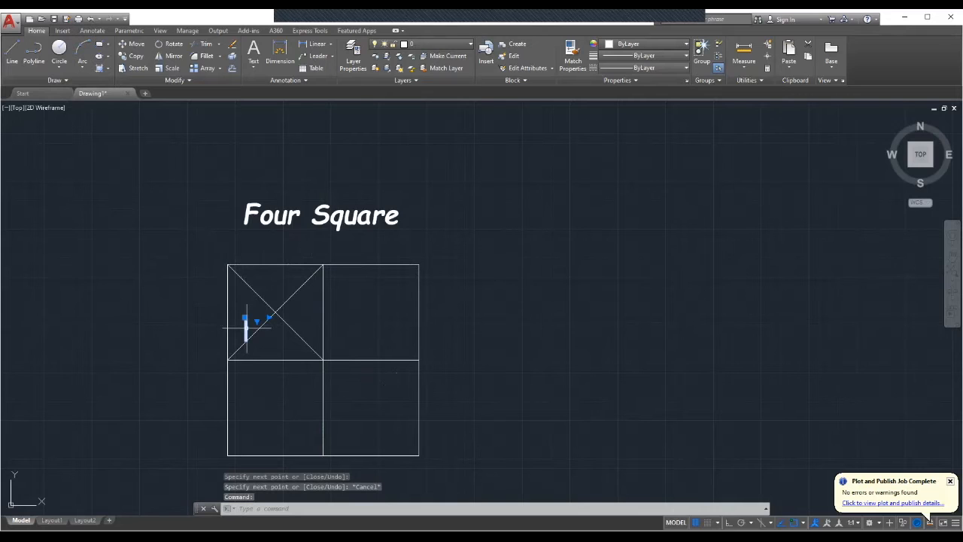
right_click(246, 328)
left_click(268, 154)
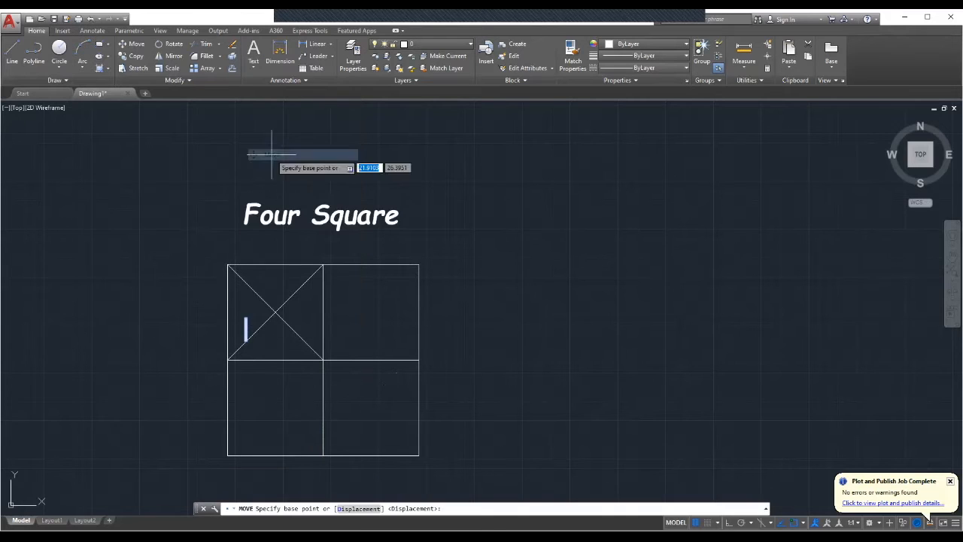
left_click(246, 328)
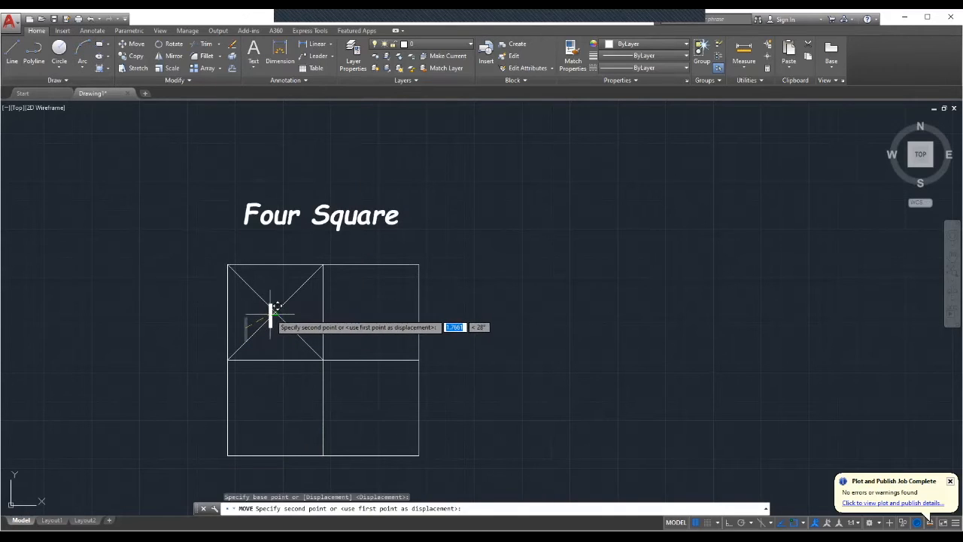
left_click(276, 314)
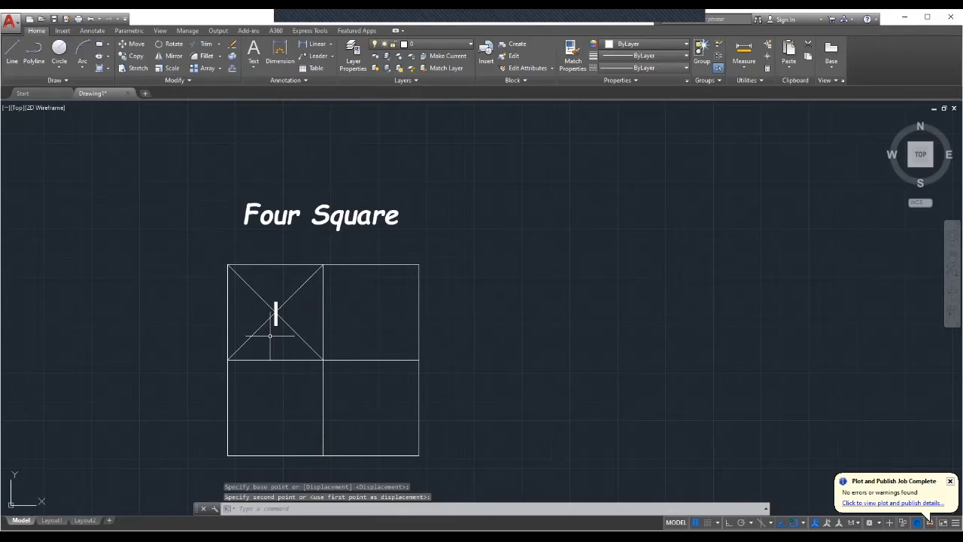
key("Escape")
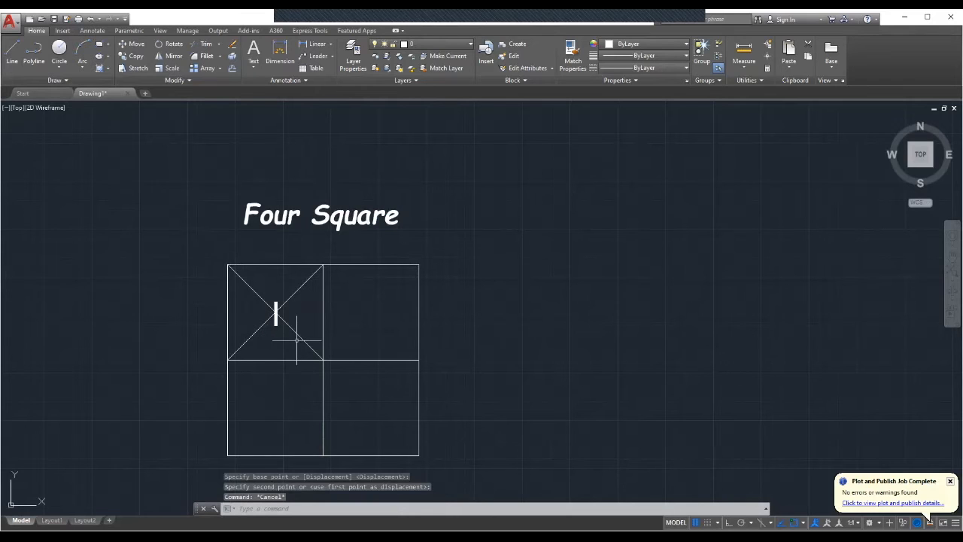
Delete both diagonal construction lines from the upper-left square.
left_click(300, 337)
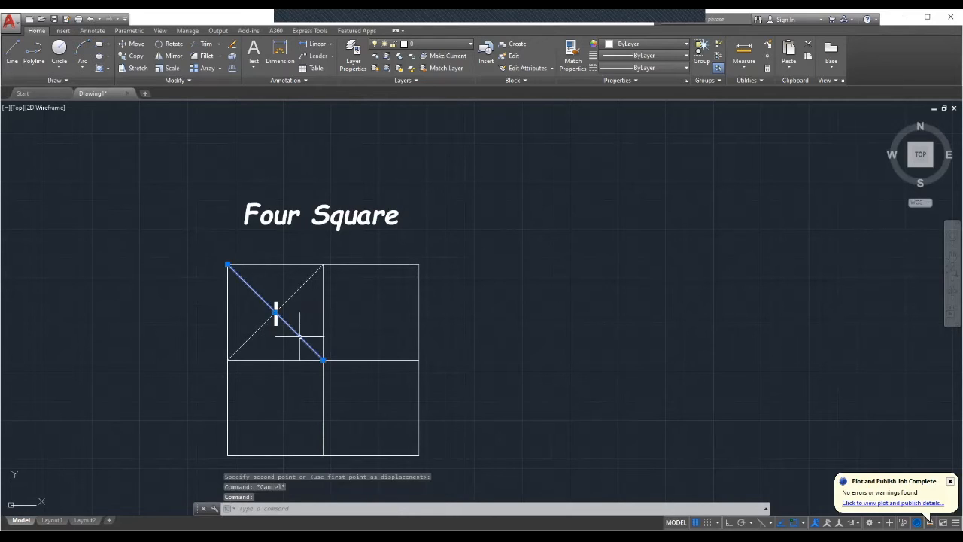
key("Delete")
left_click(295, 294)
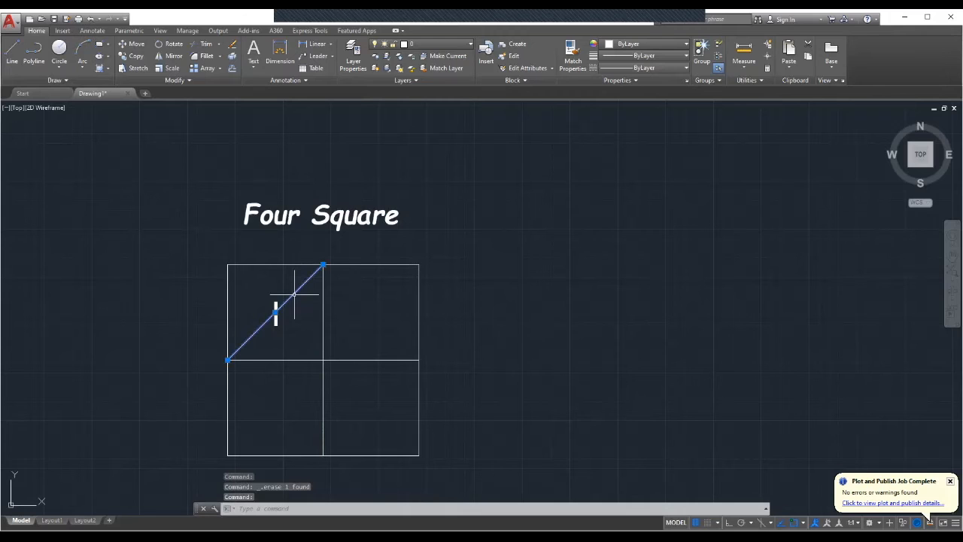
key("Delete")
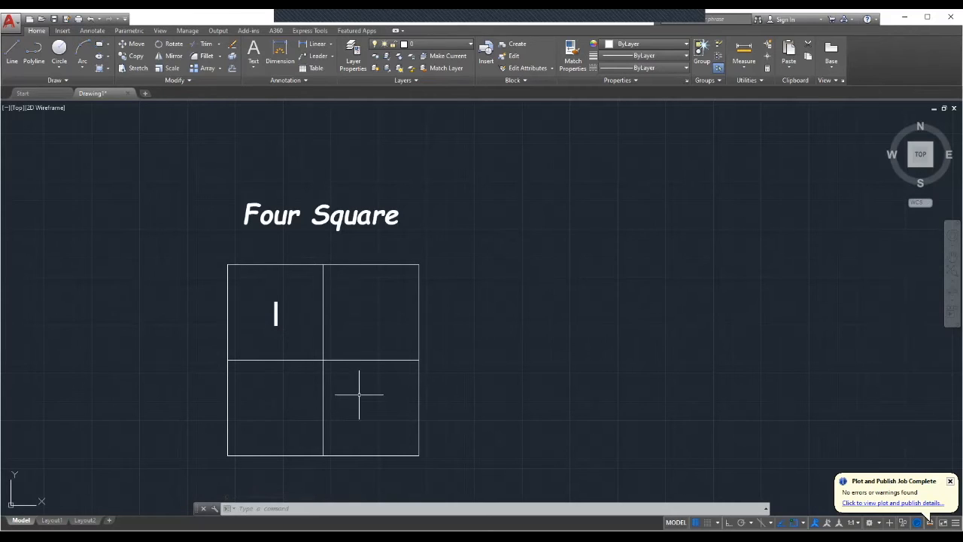
Copy the I label from the upper-left square into the upper-right, lower-left and lower-right squares.
left_click(276, 314)
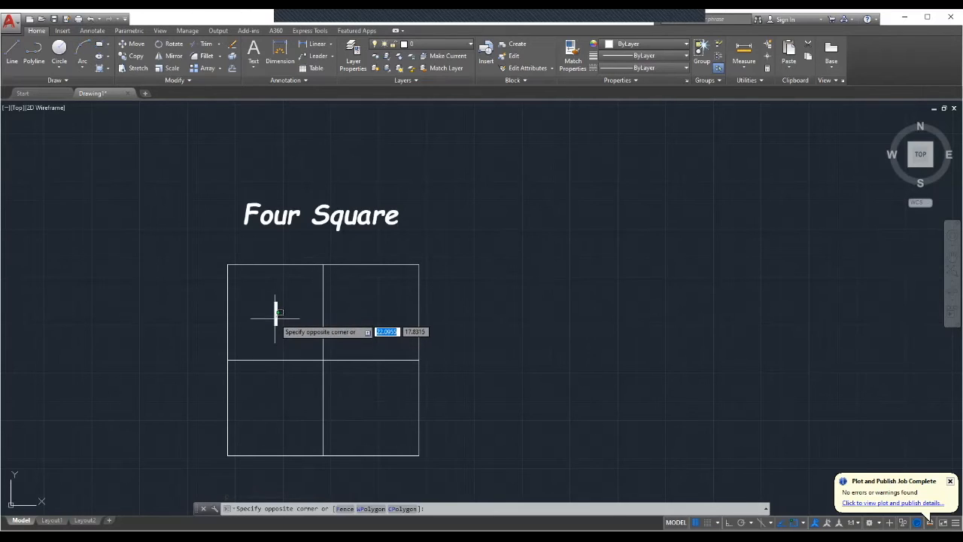
right_click(275, 314)
left_click(292, 313)
mouse_move(291, 307)
left_mouse_down()
mouse_move(270, 307)
mouse_move(279, 327)
left_mouse_up()
right_click(278, 316)
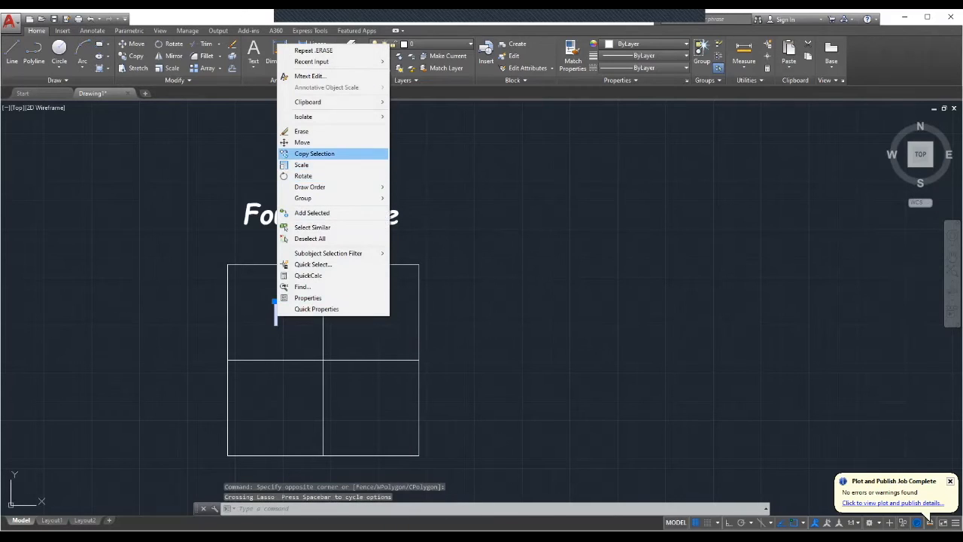
left_click(314, 154)
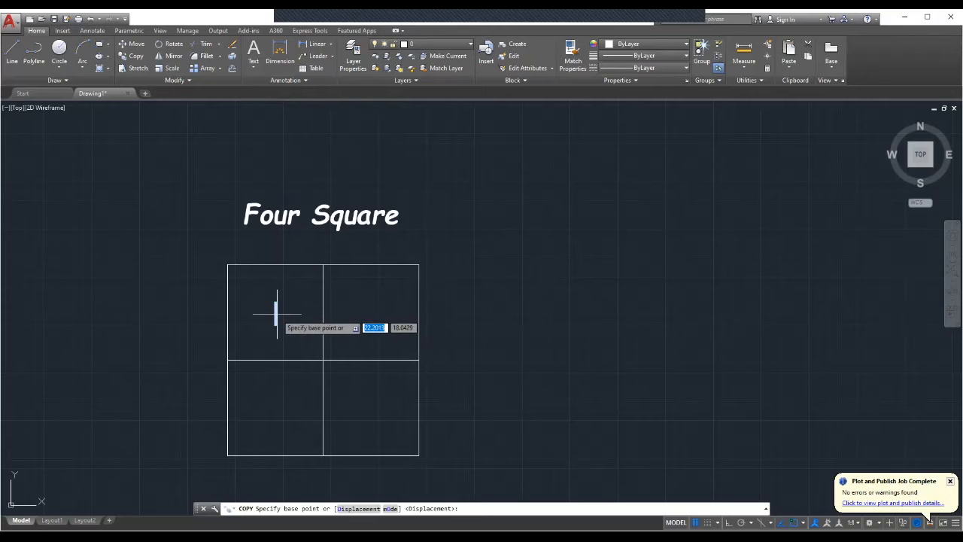
left_click(275, 302)
left_click(371, 301)
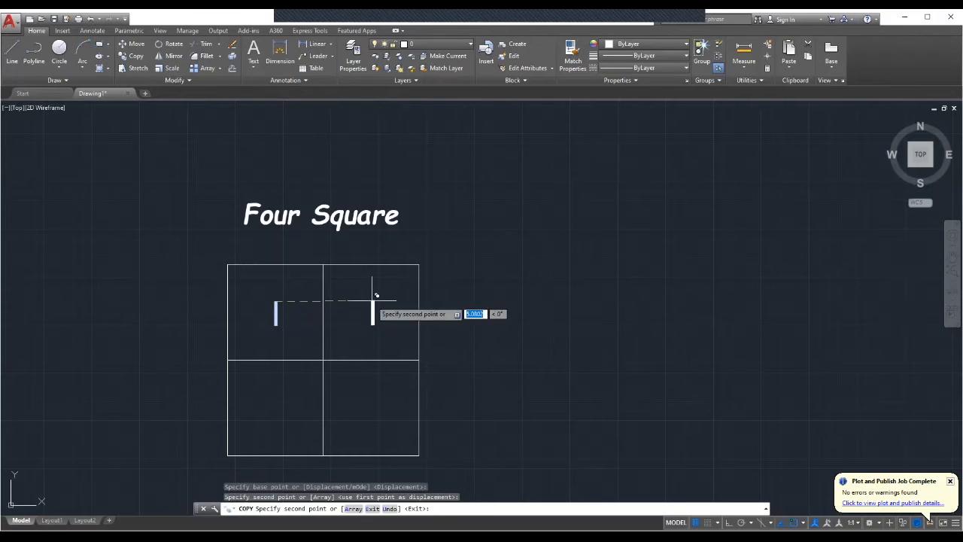
left_click(274, 400)
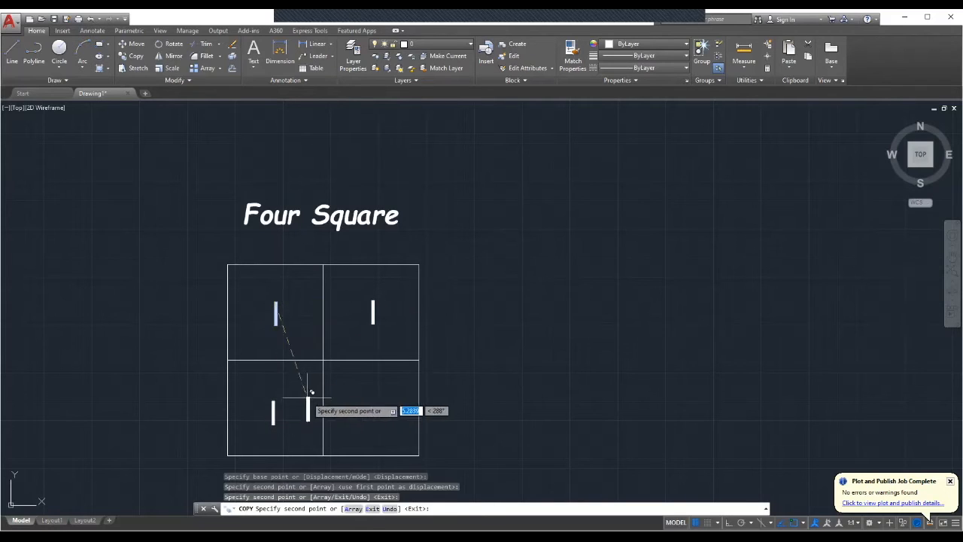
left_click(375, 397)
key("Escape")
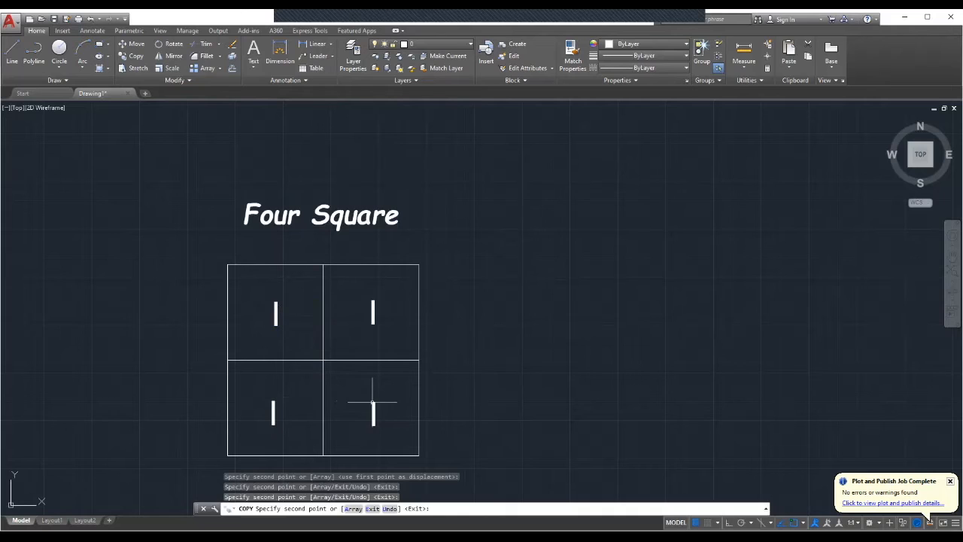
Edit the copied label in the upper-right square to read II.
left_click(375, 307)
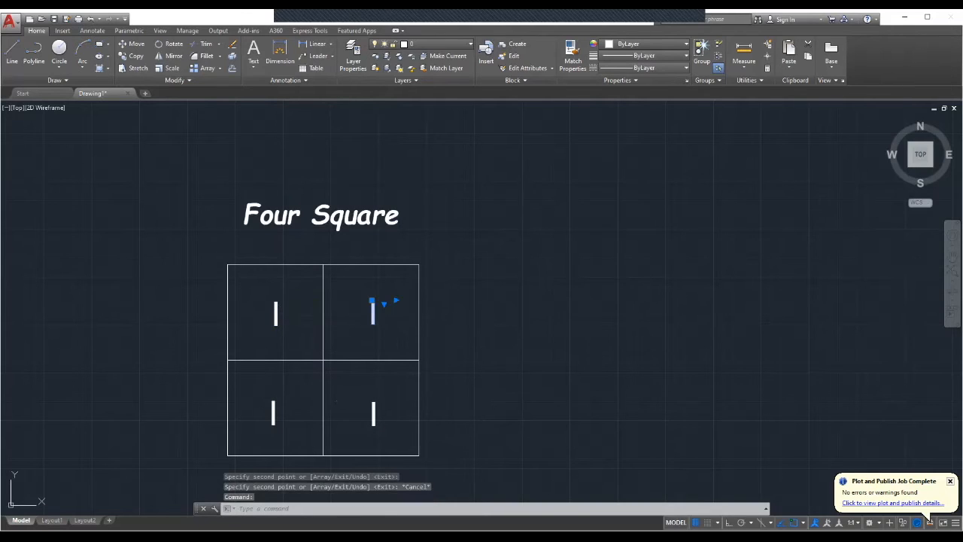
double_click(374, 313)
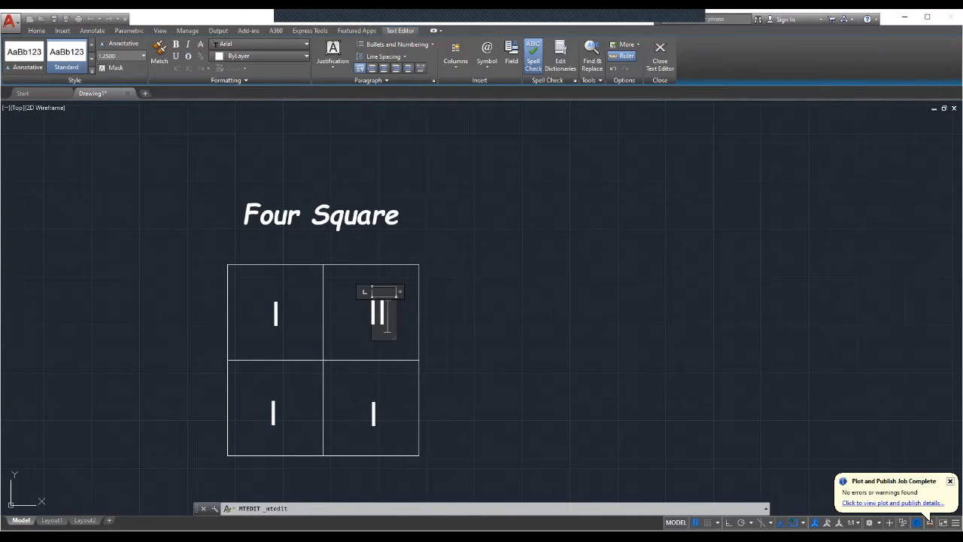
left_click(340, 327)
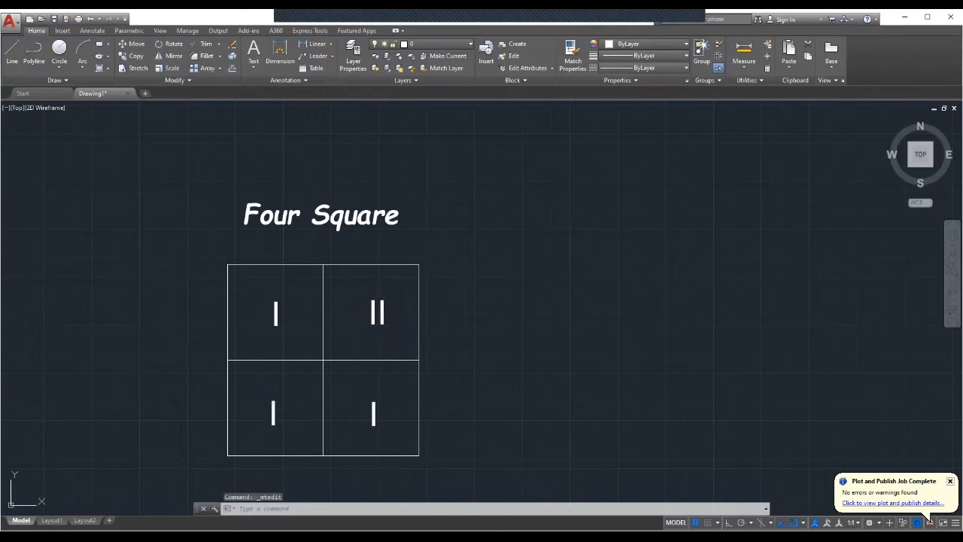
Edit the copied label in the lower-left square to read III.
left_click(273, 413)
double_click(273, 413)
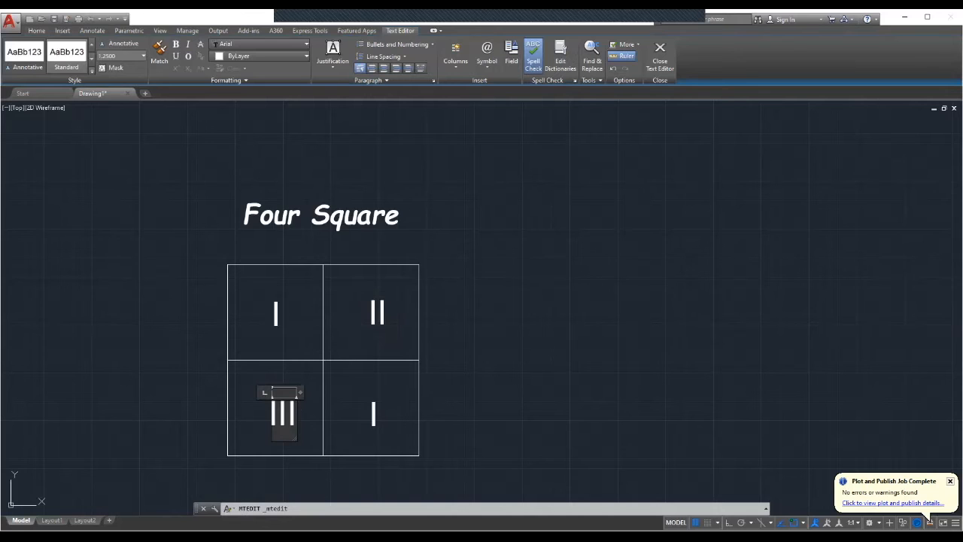
left_click(372, 408)
Edit the copied label in the lower-right square to read IV.
left_click(374, 411)
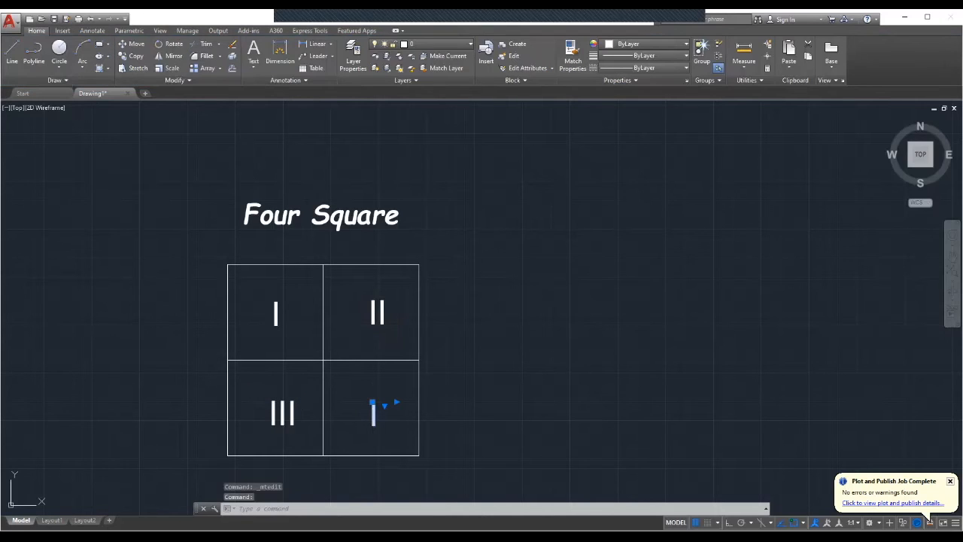
double_click(373, 410)
type("V")
left_click(341, 427)
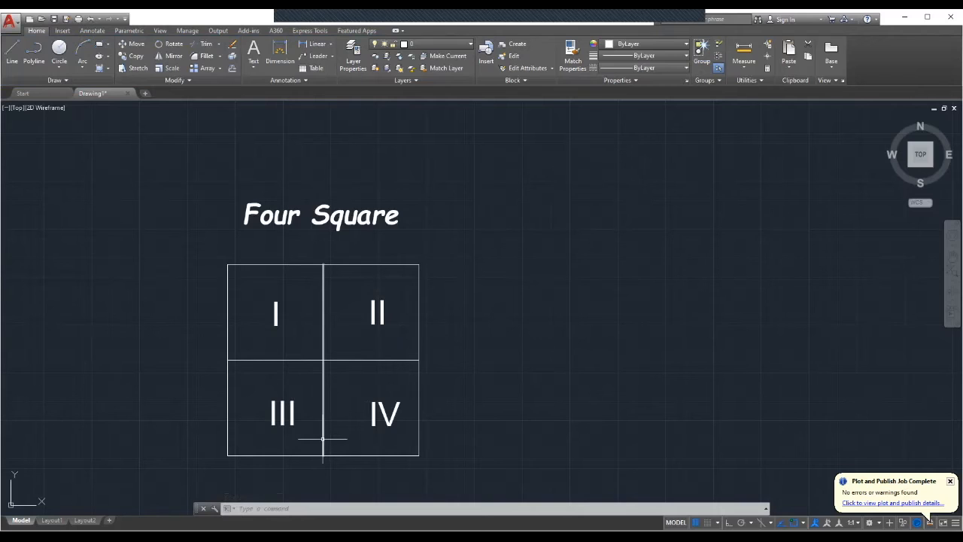
Draw one continuous line through the corners, centre and edge midpoints to add diagonals across all four squares.
key("l")
key("Return")
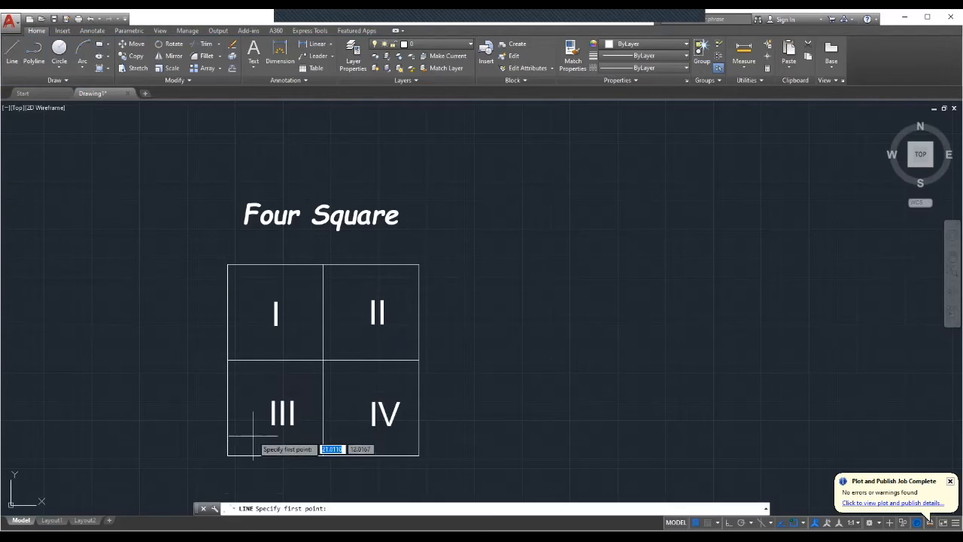
left_click(227, 455)
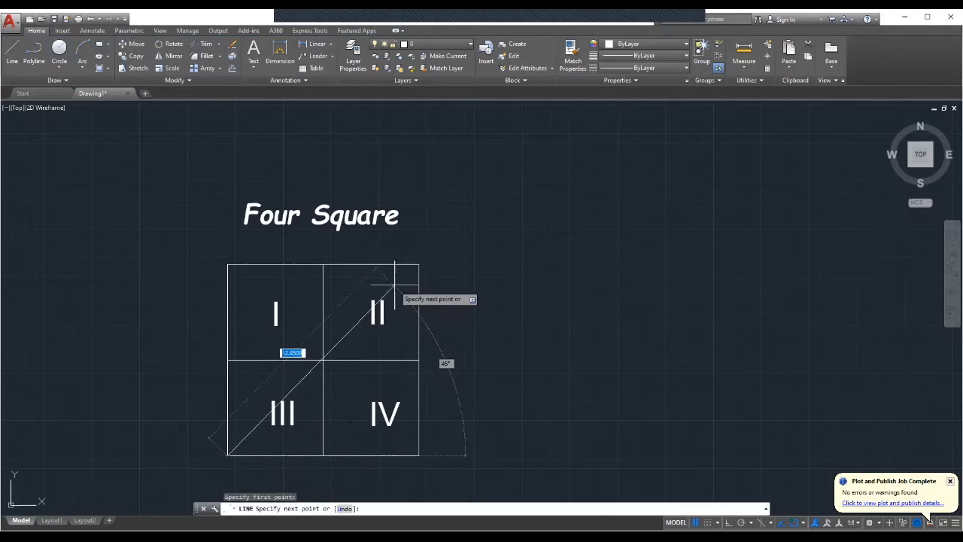
left_click(419, 264)
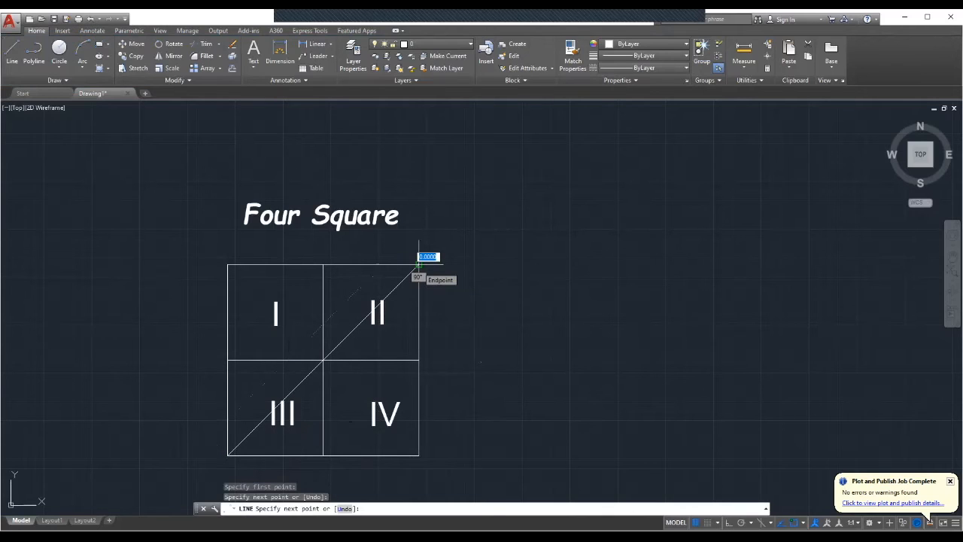
left_click(419, 454)
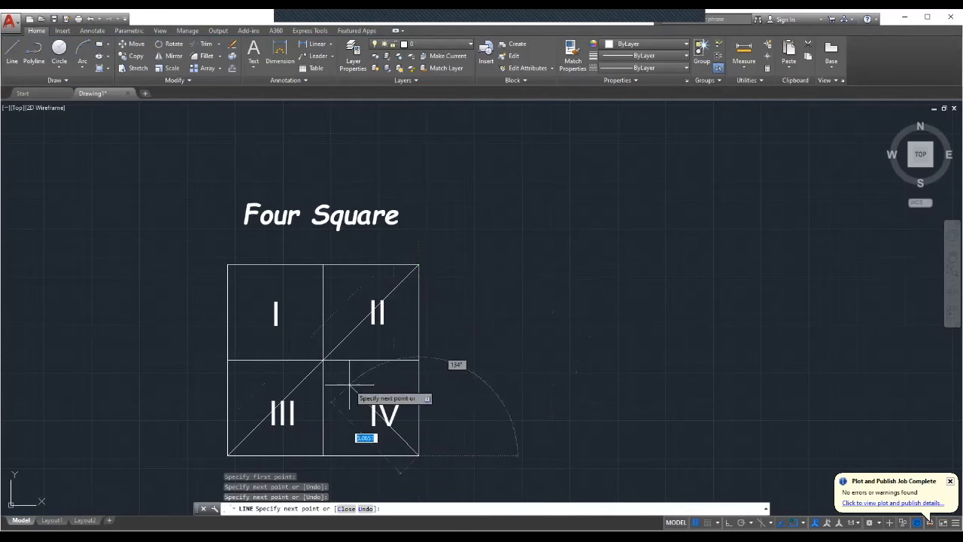
left_click(323, 361)
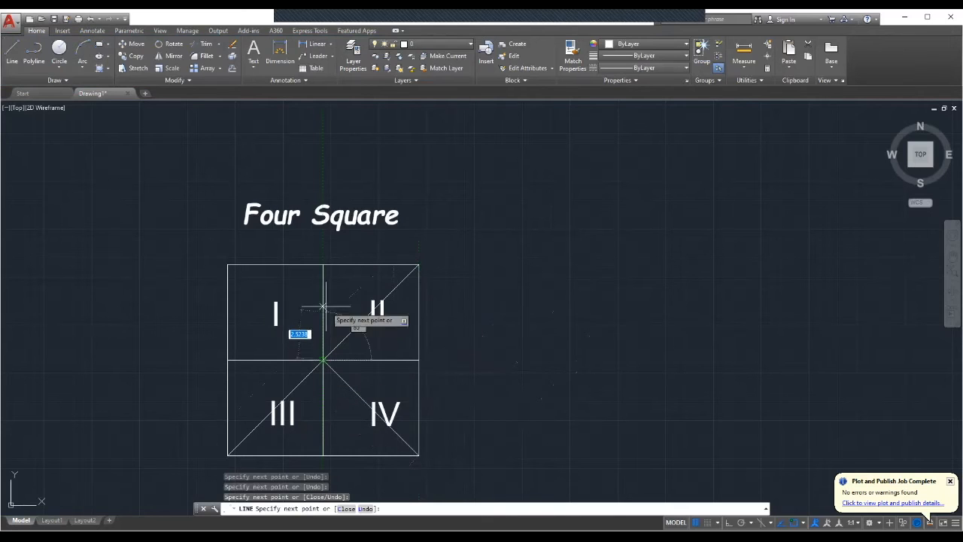
left_click(323, 265)
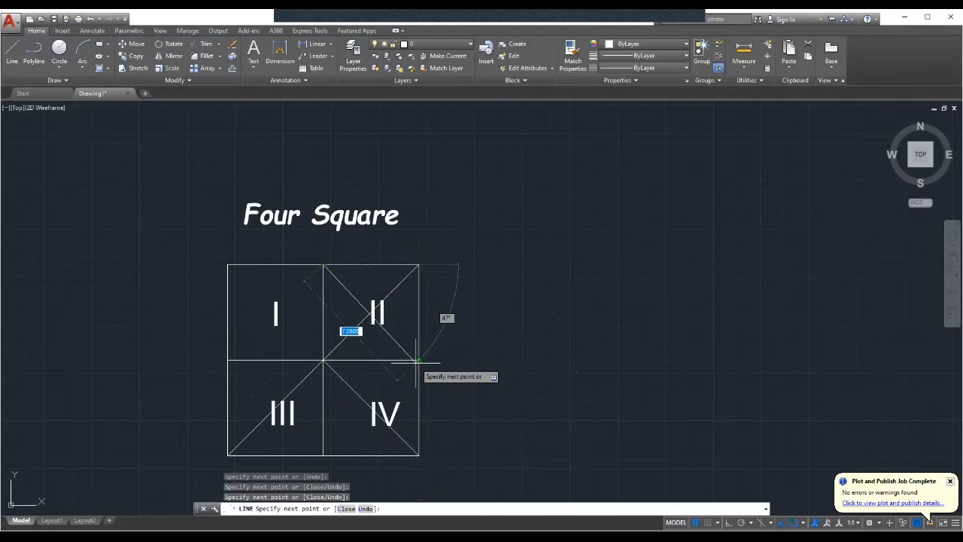
left_click(323, 455)
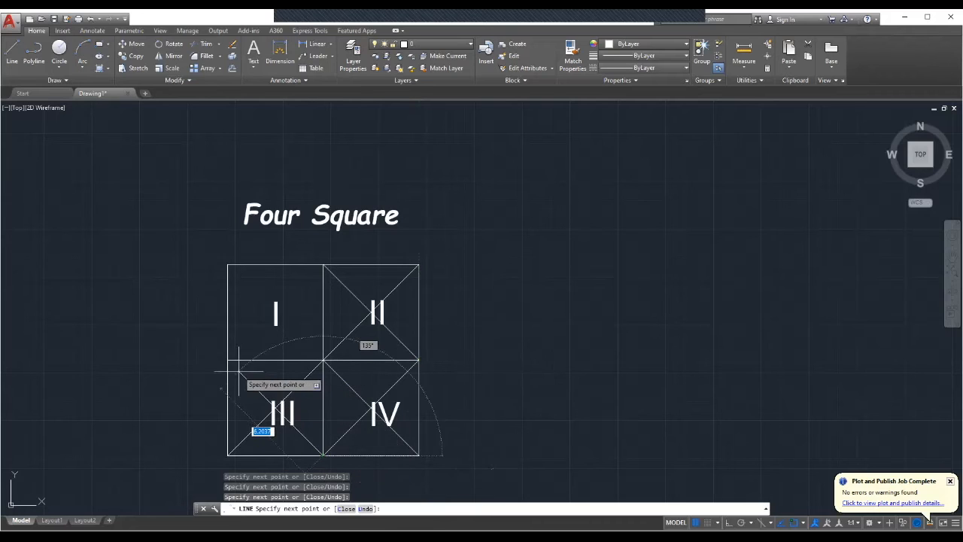
left_click(228, 361)
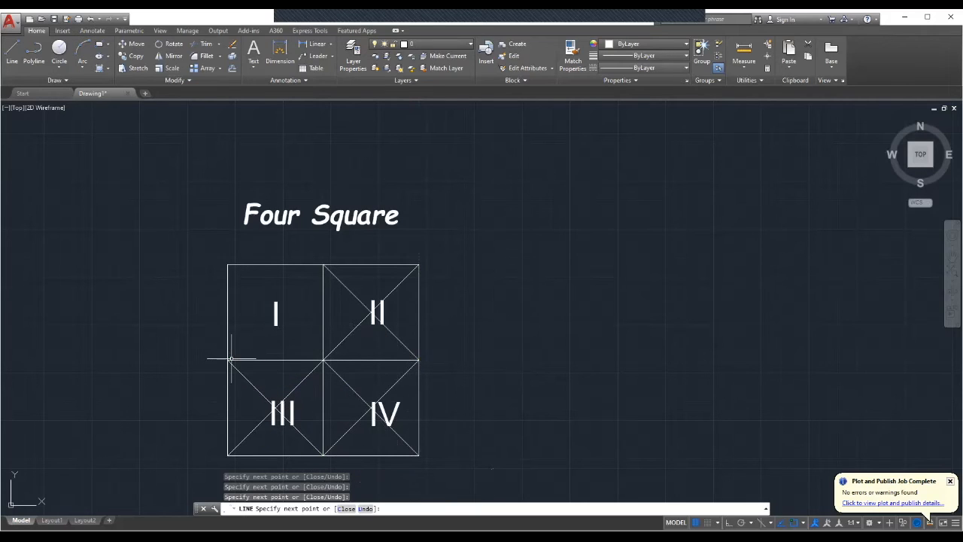
key("Escape")
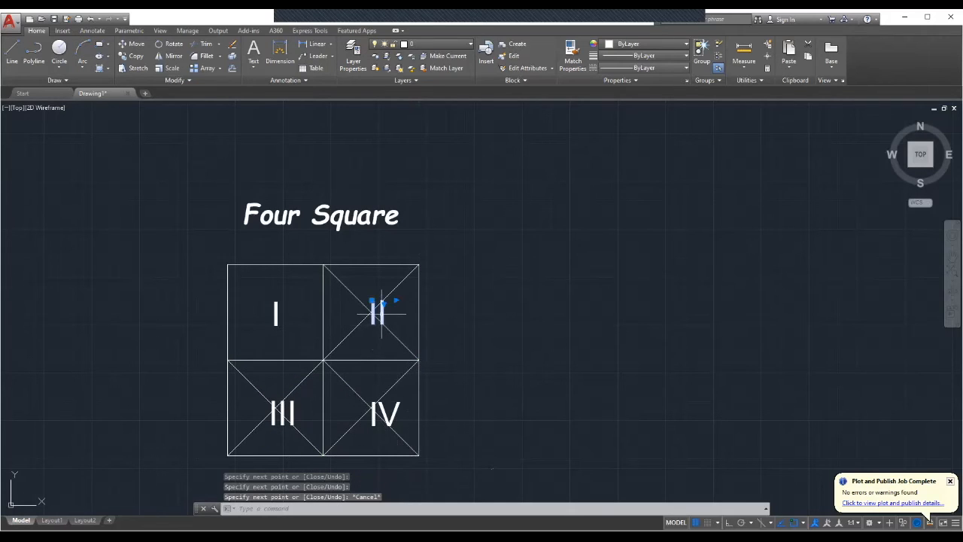
Move the II label slightly left within the upper-right square.
right_click(381, 309)
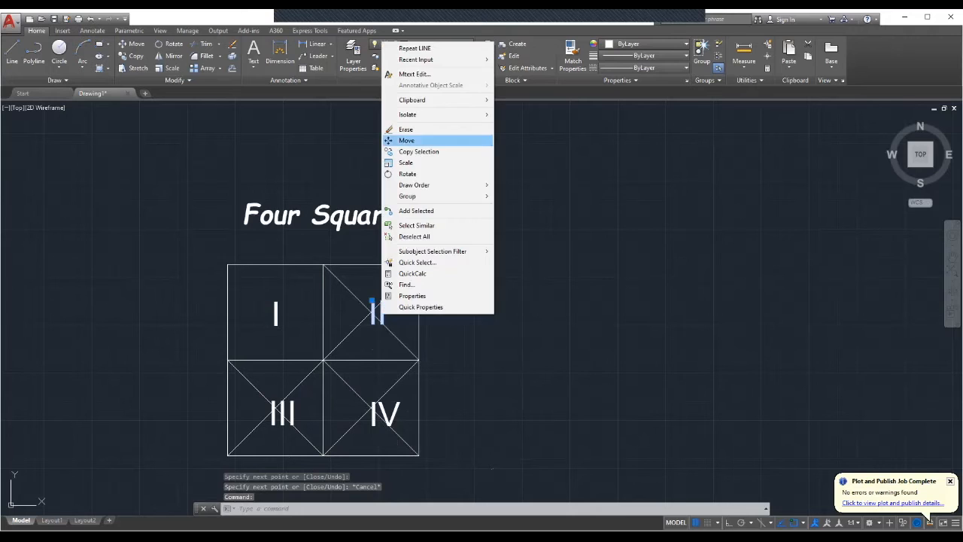
left_click(399, 140)
left_click(380, 308)
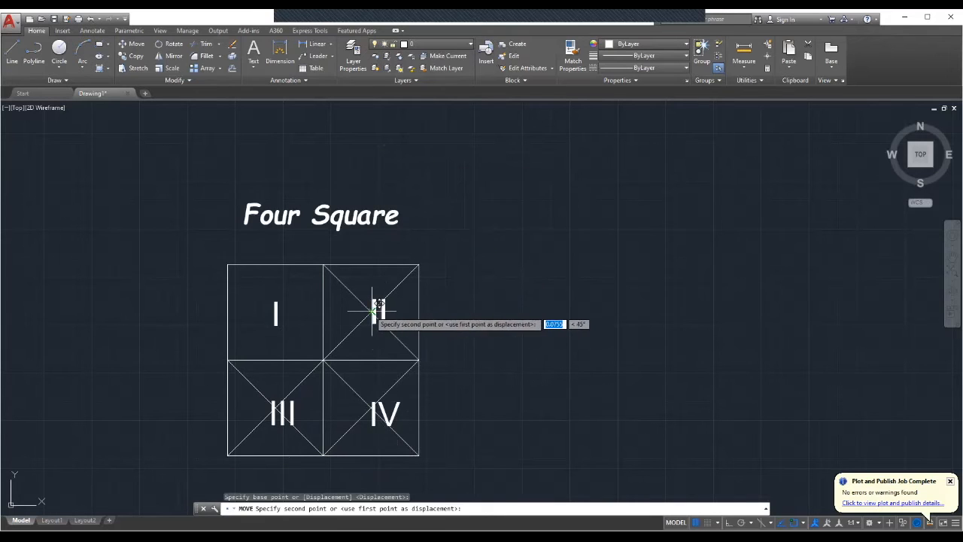
left_click(364, 310)
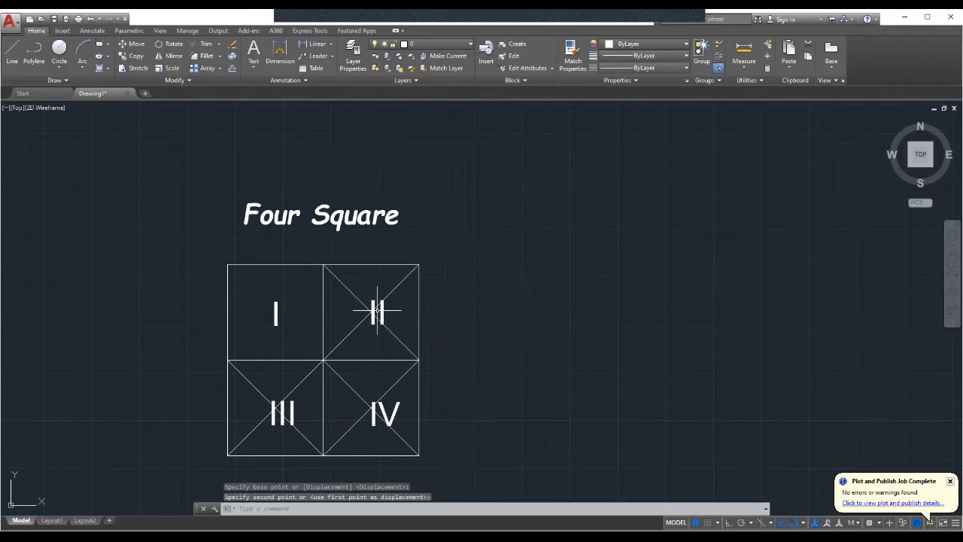
left_click(374, 309)
left_click(376, 308)
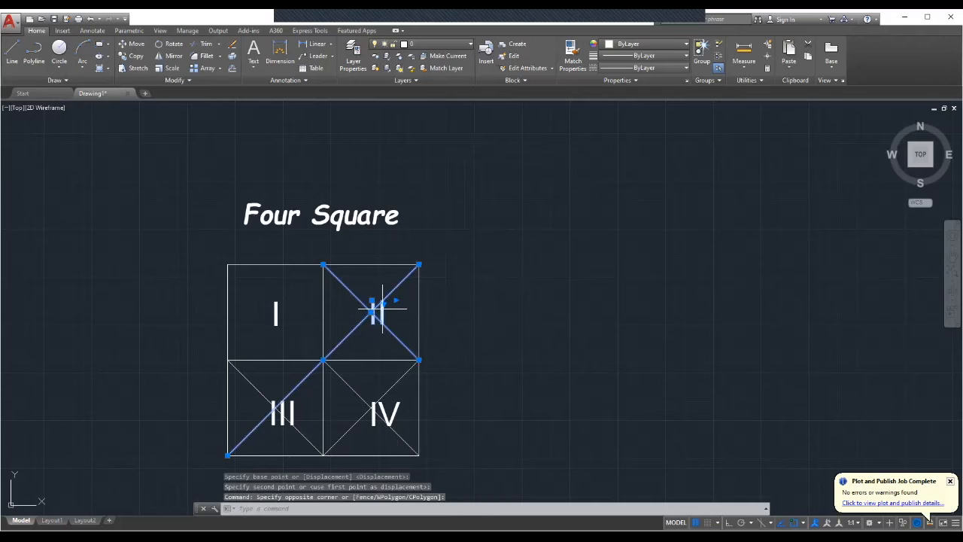
left_click(488, 284)
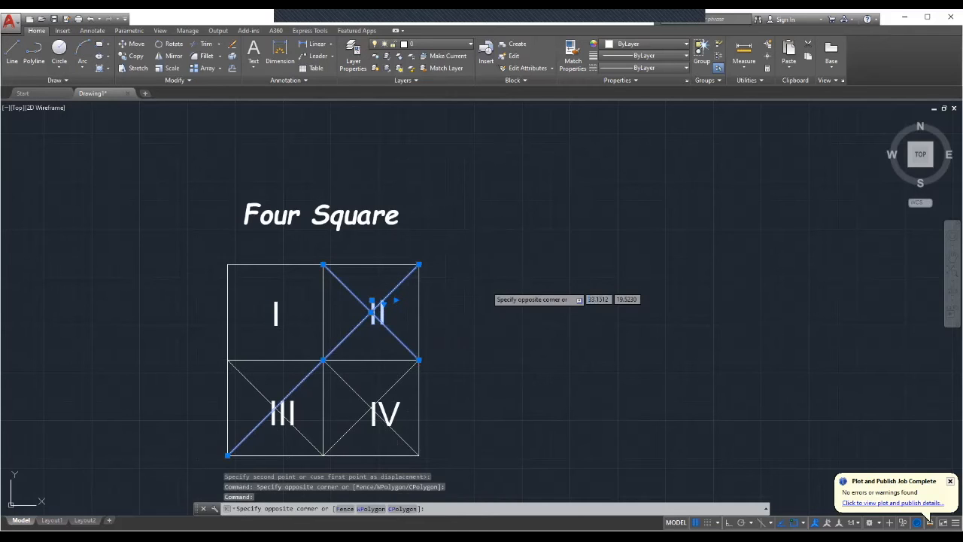
key("Escape")
left_click(481, 307)
left_click(490, 310)
key("Escape")
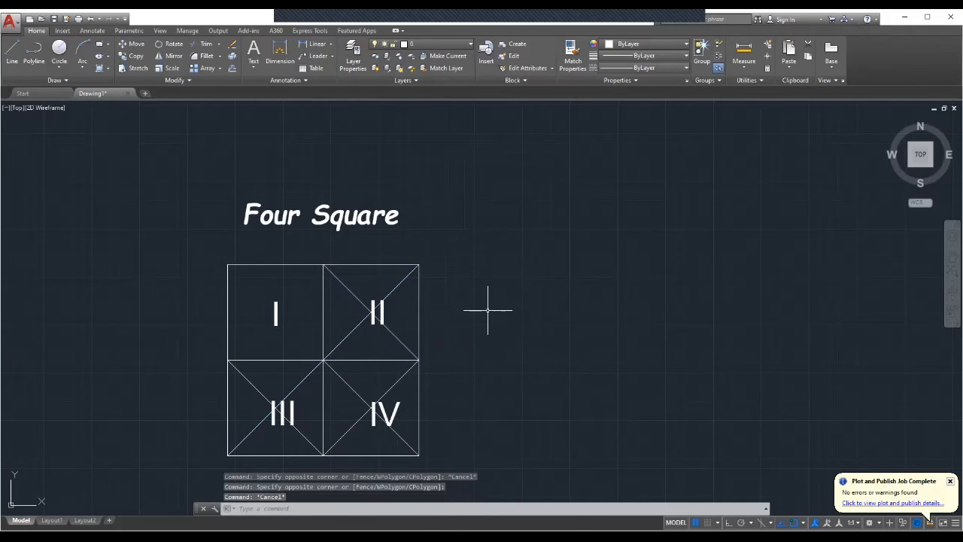
key("Escape")
Move the II label to where the diagonals cross in the upper-right square.
left_click(385, 311)
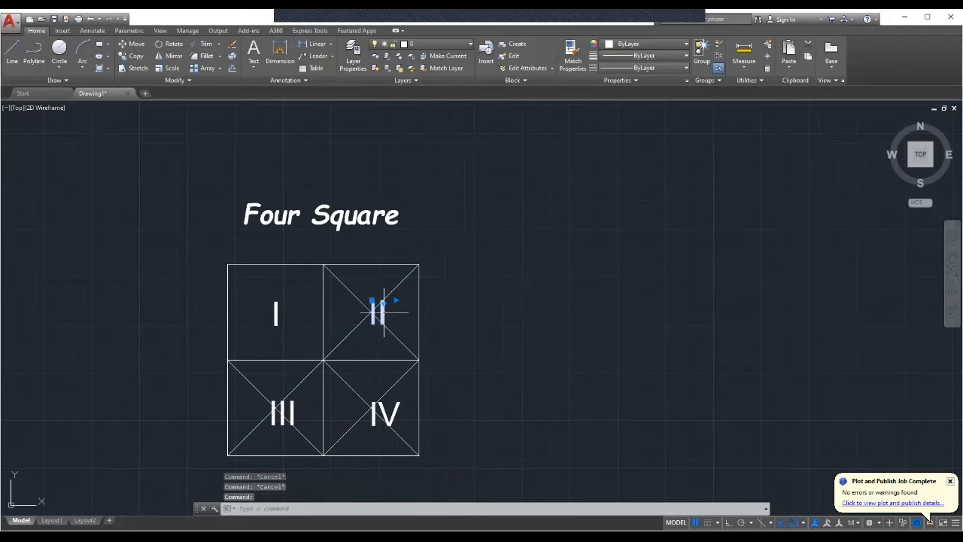
right_click(384, 312)
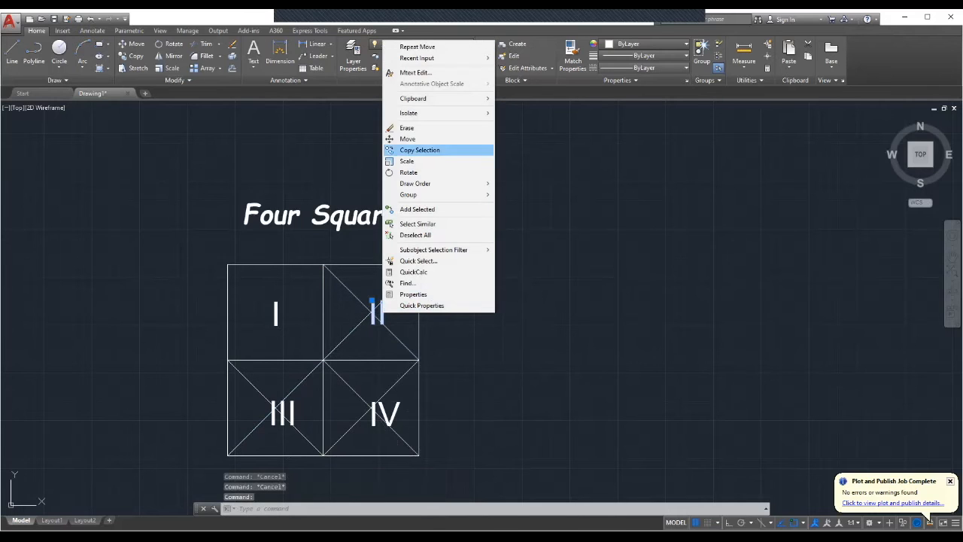
left_click(409, 138)
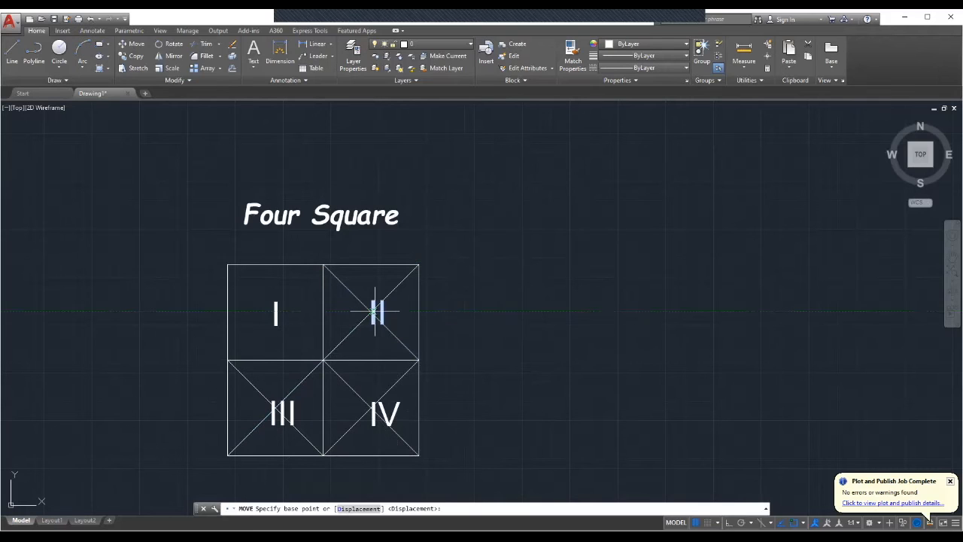
left_click(374, 310)
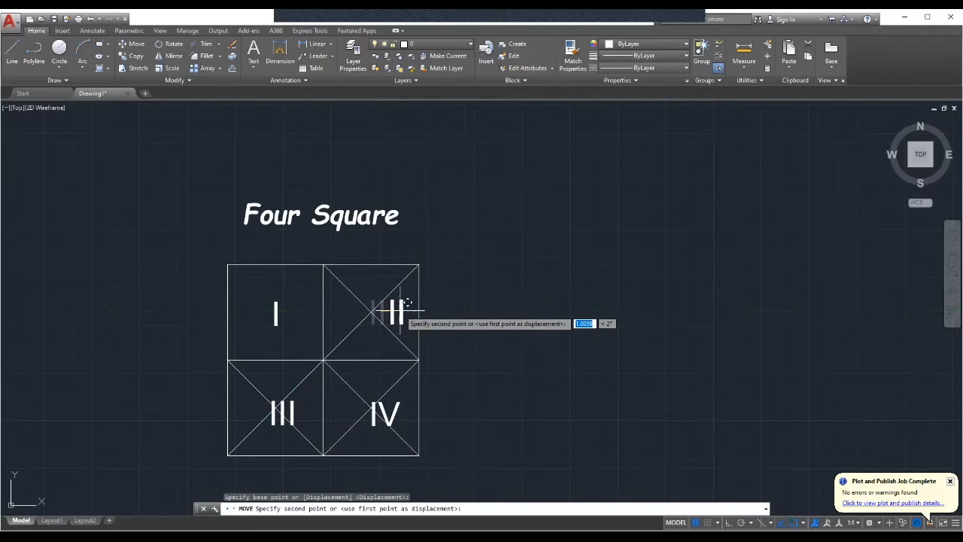
left_click(373, 311)
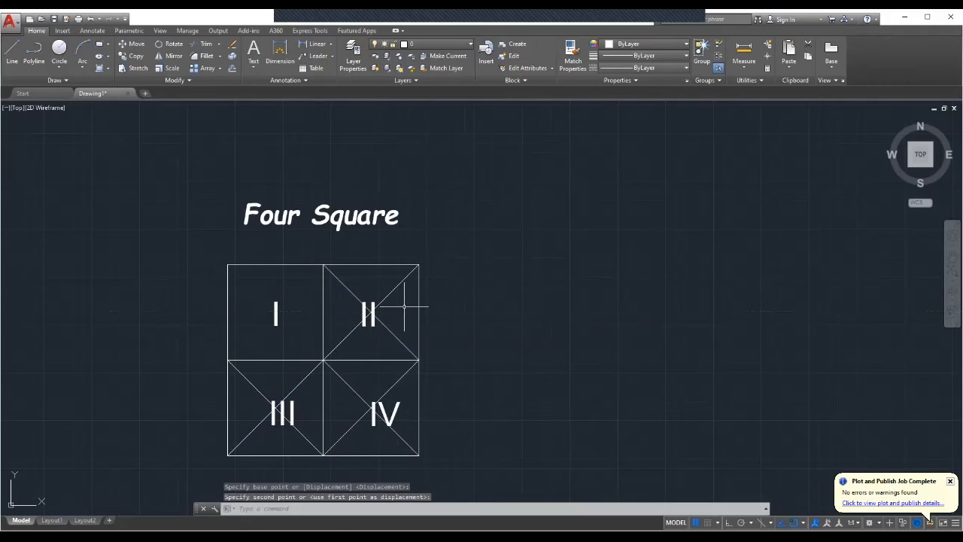
Move the III label to where the diagonals cross in the lower-left square.
left_click(295, 410)
right_click(294, 410)
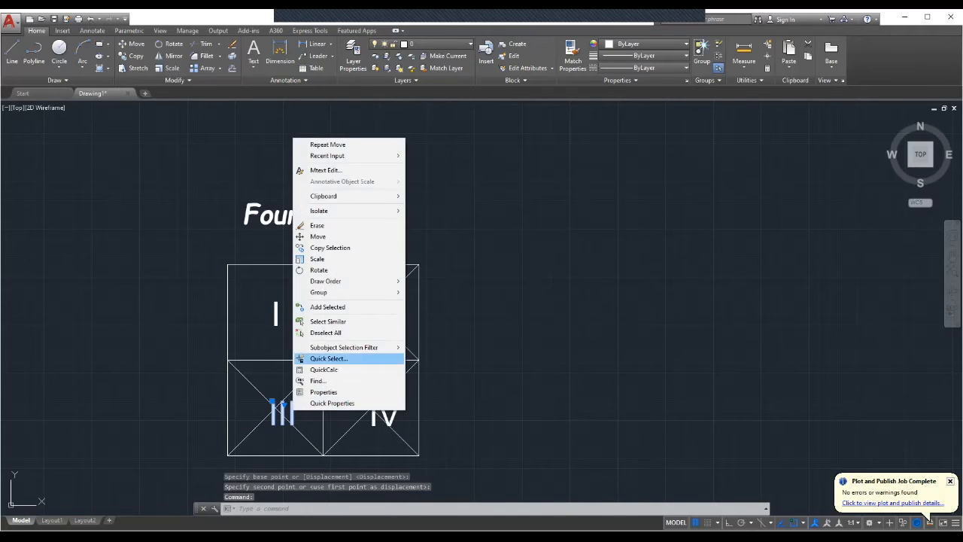
left_click(317, 236)
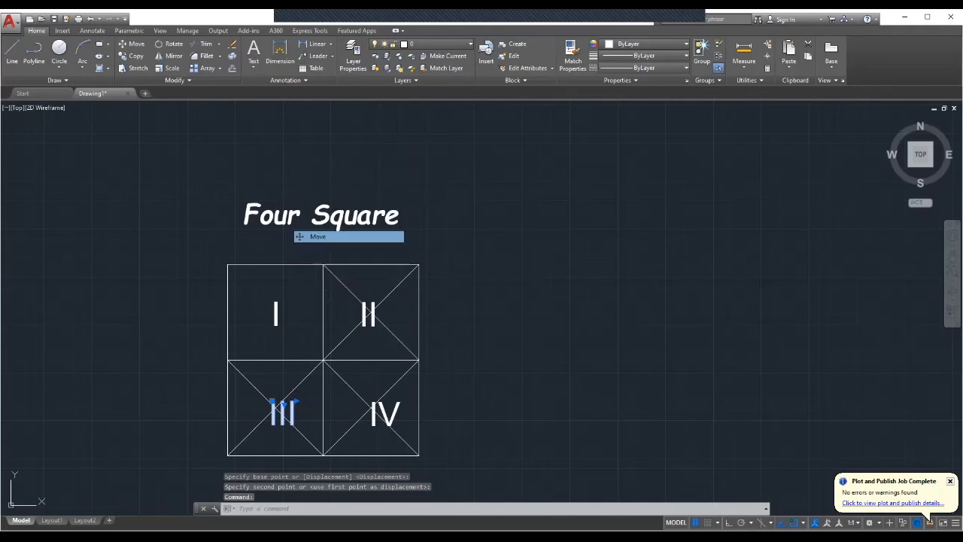
left_click(275, 410)
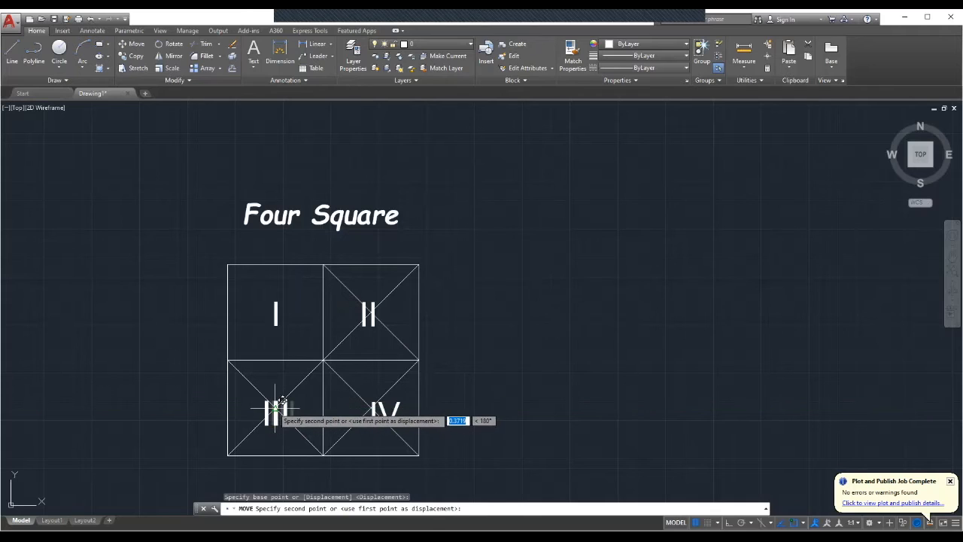
left_click(274, 408)
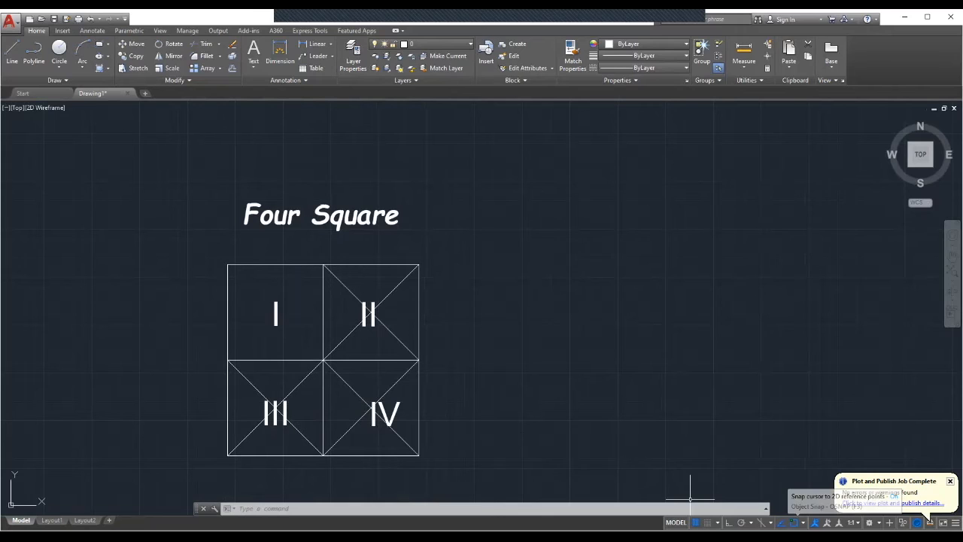
Turn off object snap and nudge the II label slightly right within the upper-right square.
left_click(803, 523)
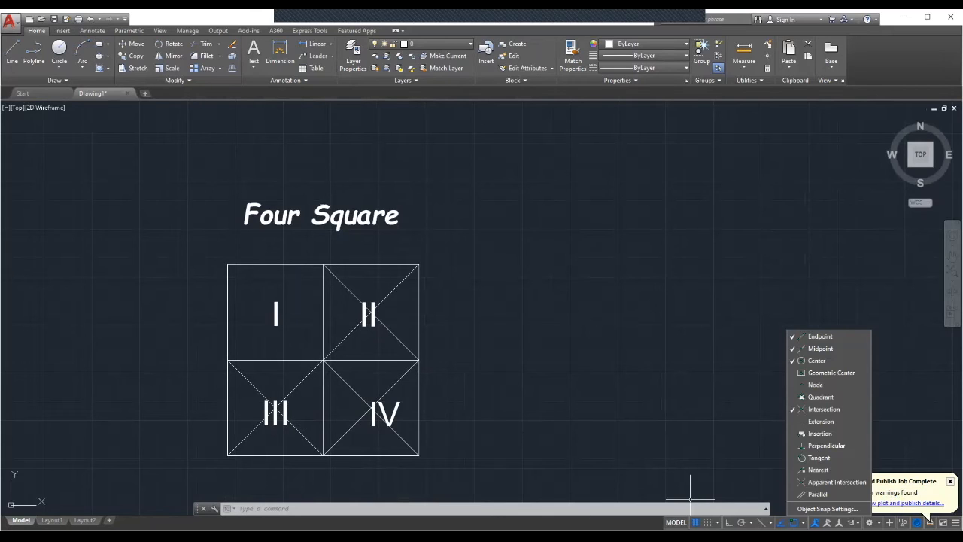
key("F3")
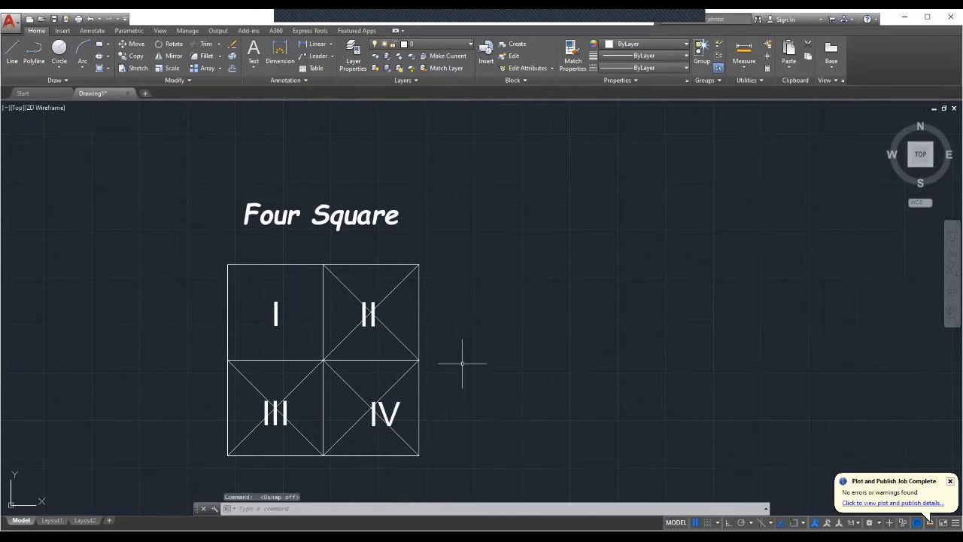
left_click(367, 311)
right_click(366, 310)
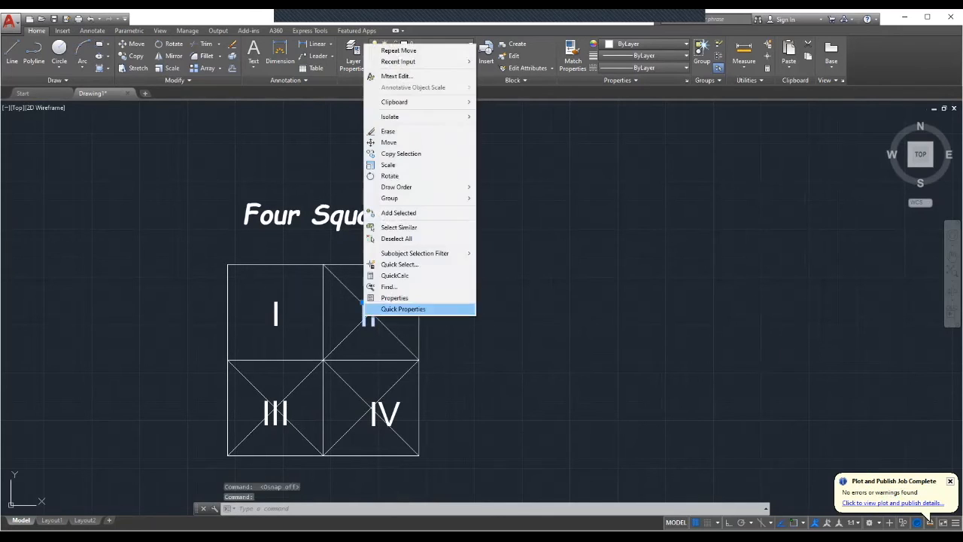
left_click(388, 143)
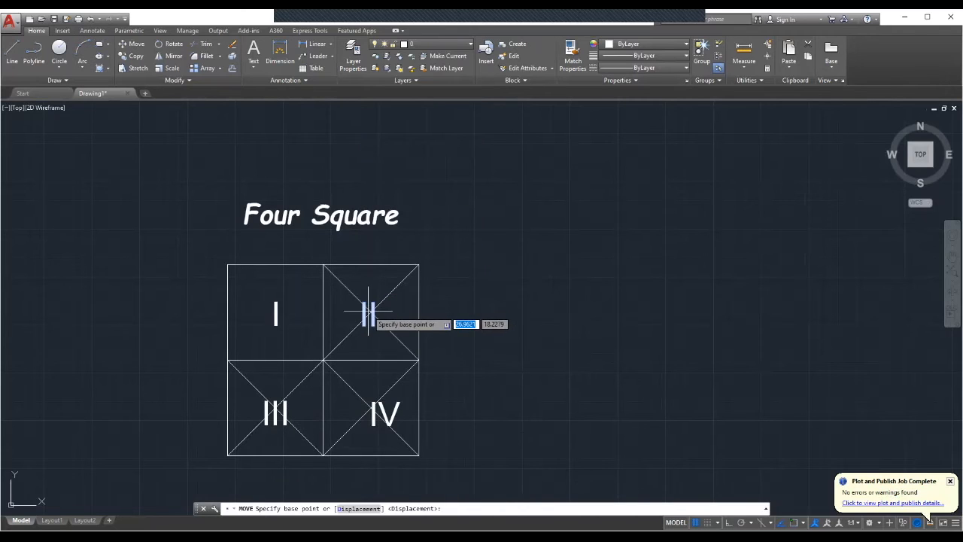
left_click(369, 312)
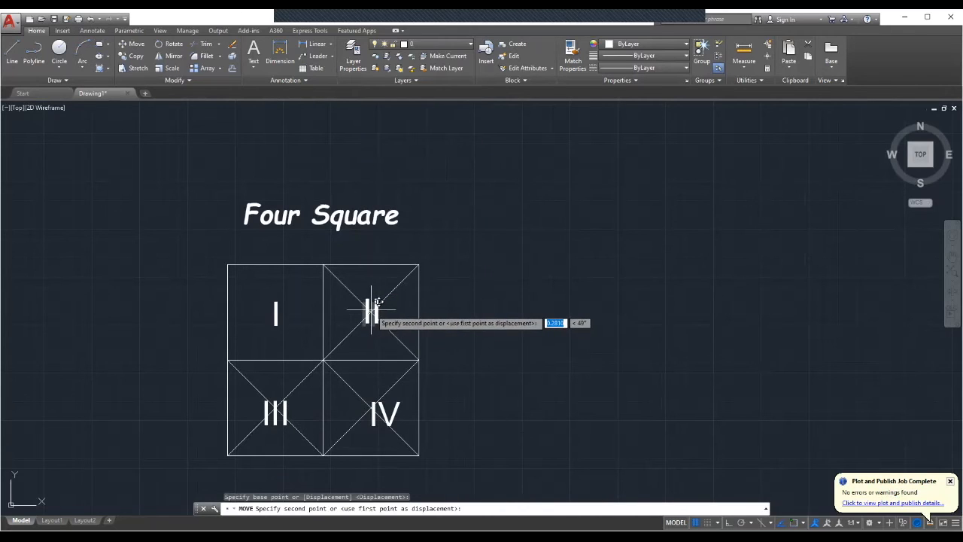
left_click(371, 312)
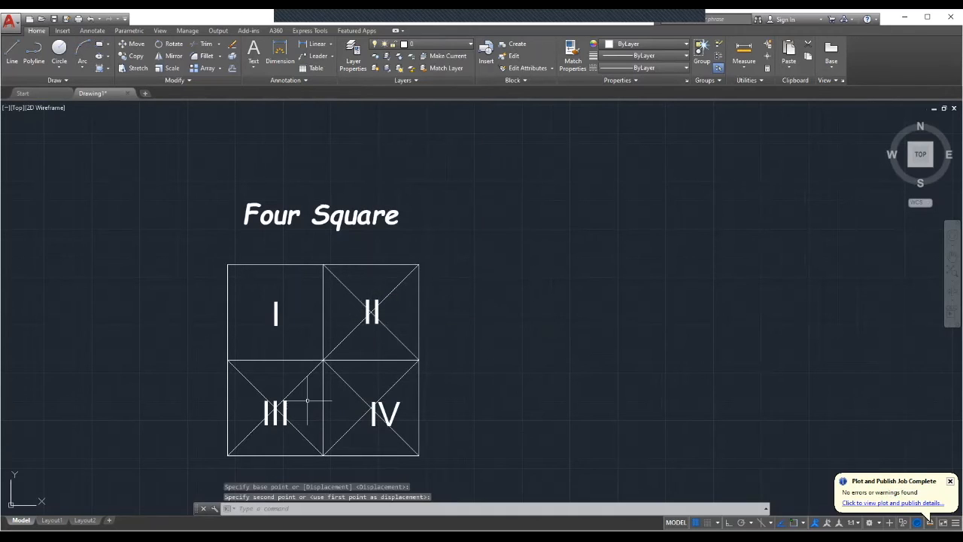
Move the III label slightly up within the lower-left square.
left_click(286, 411)
right_click(299, 404)
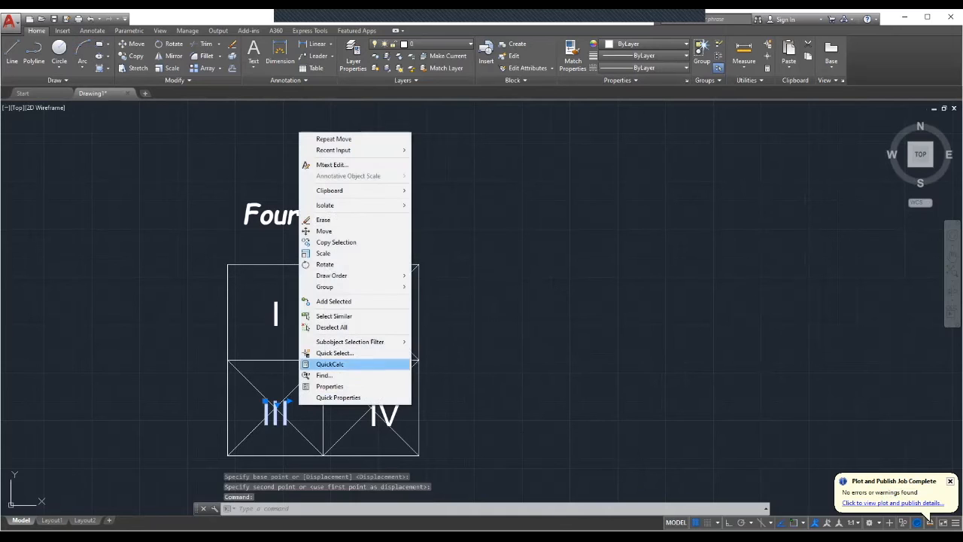
left_click(324, 231)
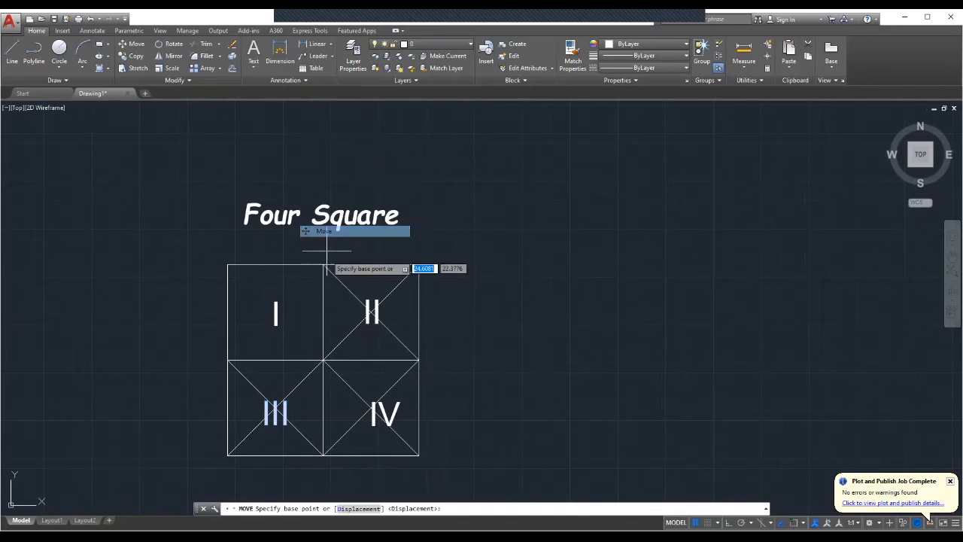
left_click(276, 409)
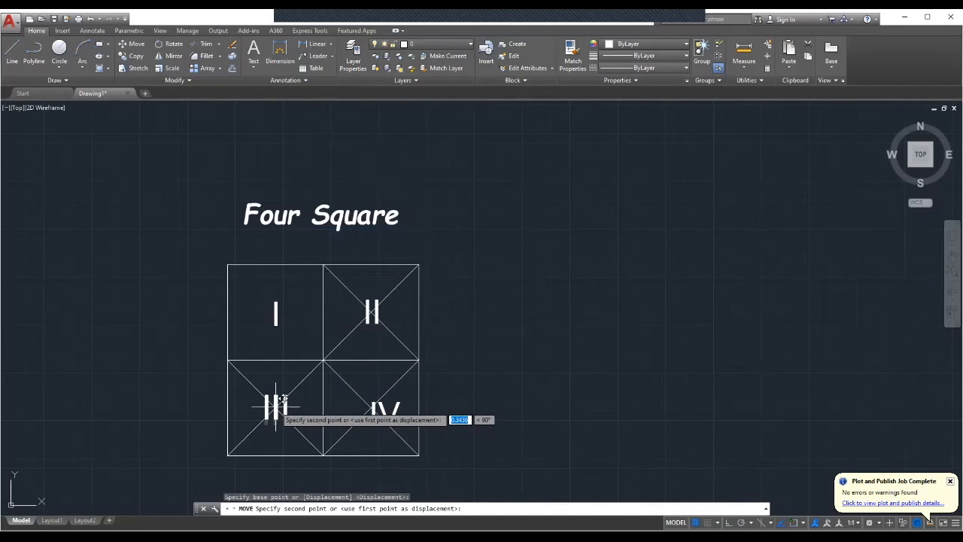
left_click(275, 408)
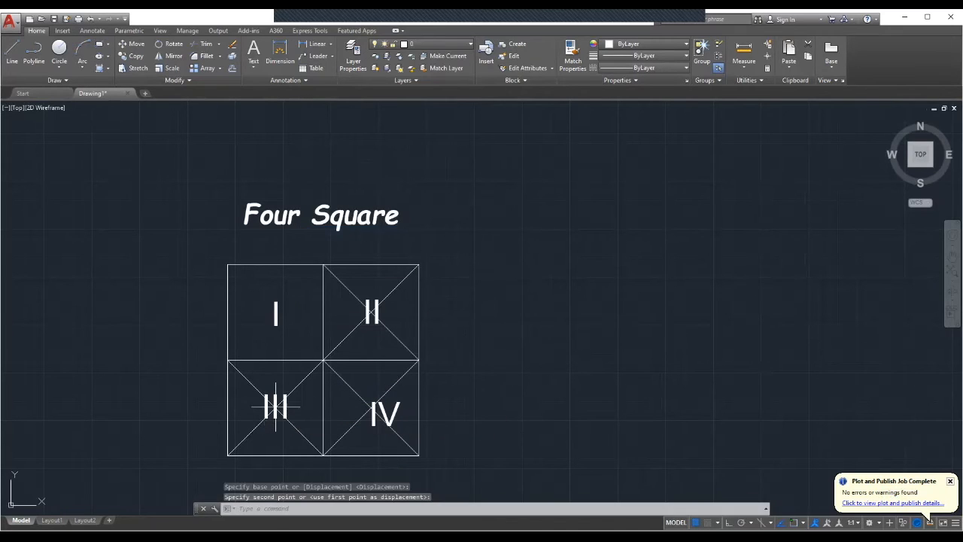
Move the IV label left and up to centre it in the lower-right square.
left_click(384, 413)
right_click(385, 414)
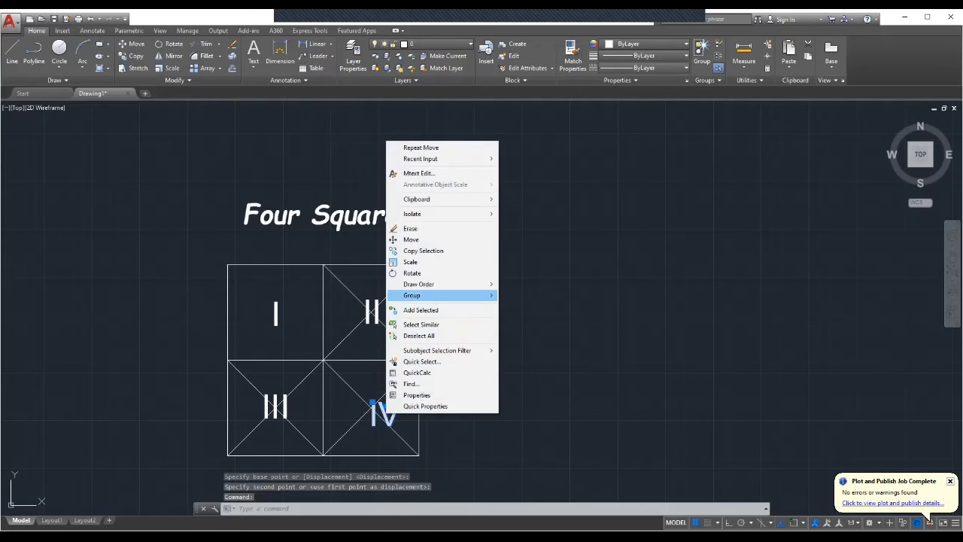
left_click(421, 239)
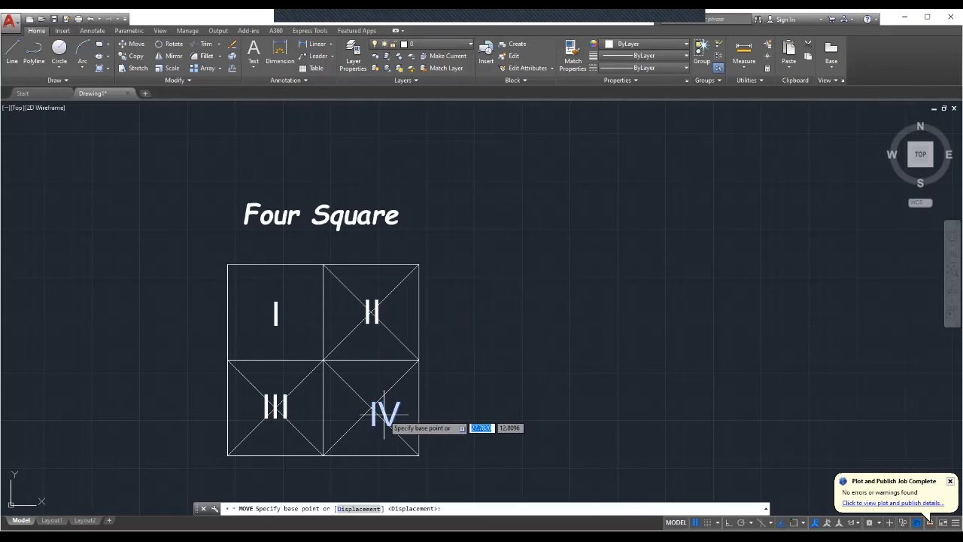
left_click(384, 414)
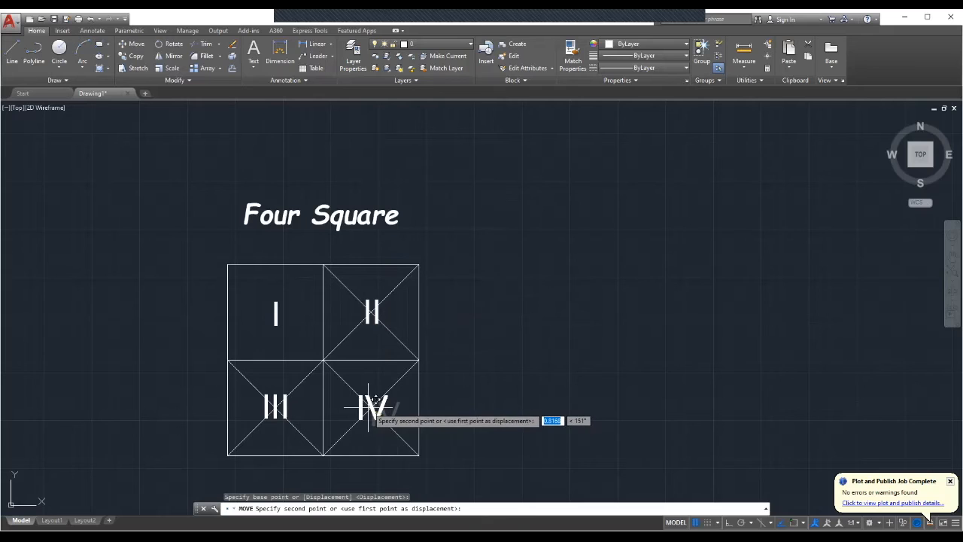
left_click(369, 408)
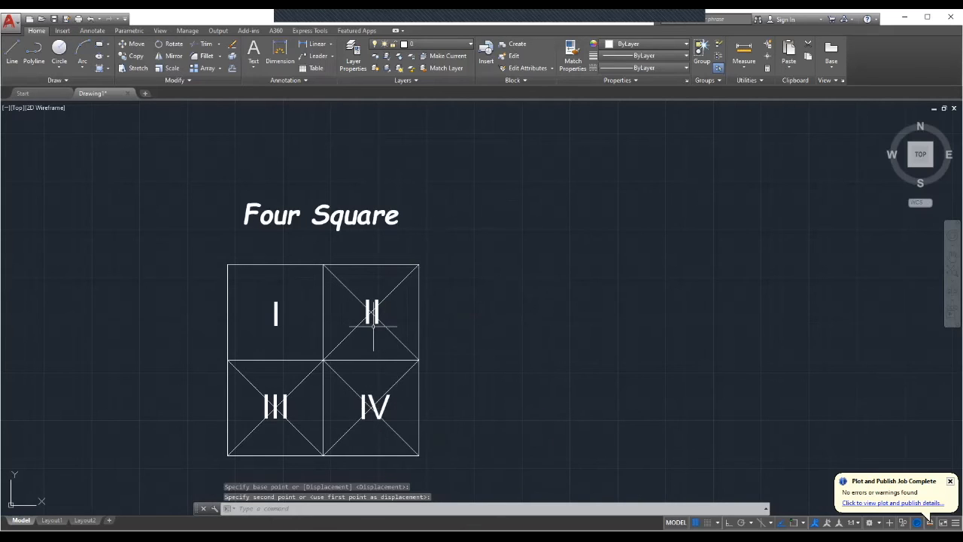
Delete all the diagonal lines from the four squares.
left_click(390, 294)
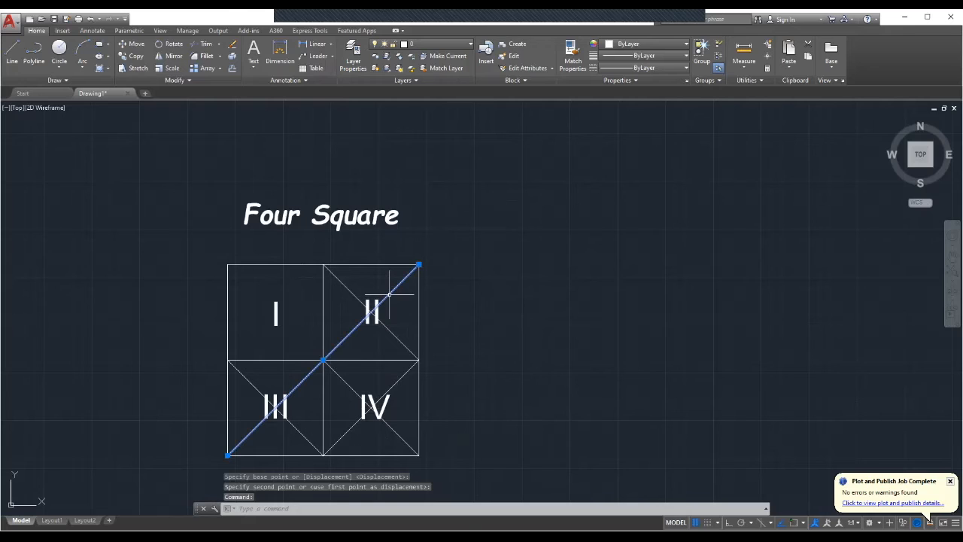
key("Delete")
left_click(358, 296)
key("Delete")
left_click(397, 379)
key("Delete")
left_click(353, 389)
key("Delete")
left_click(304, 429)
left_click(300, 433)
key("Delete")
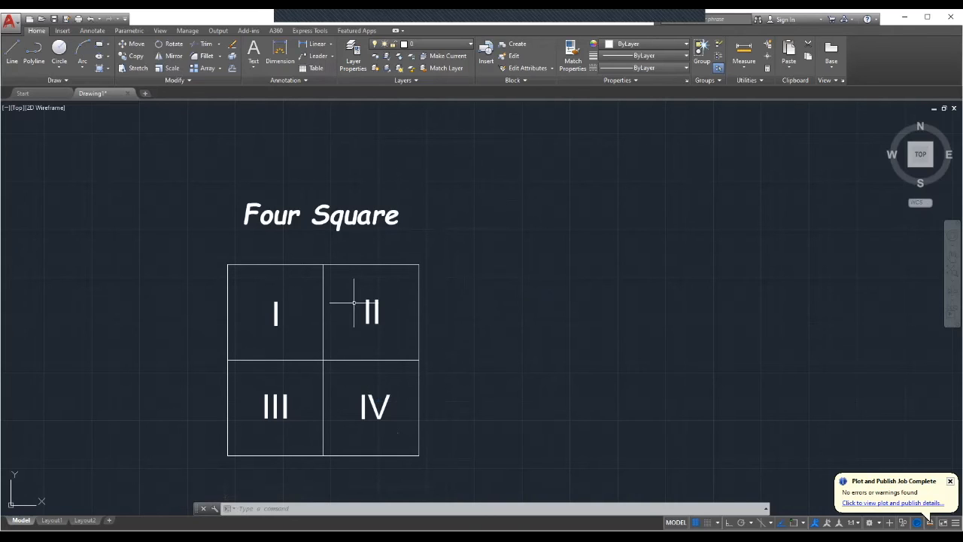
Rotate the Four Square title 90 degrees about its right end.
left_click(349, 216)
right_click(353, 216)
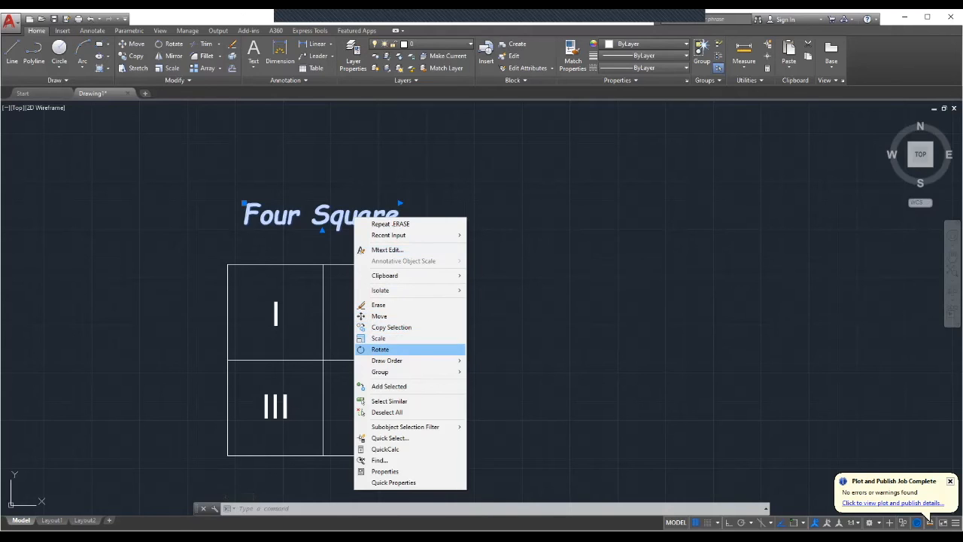
left_click(380, 350)
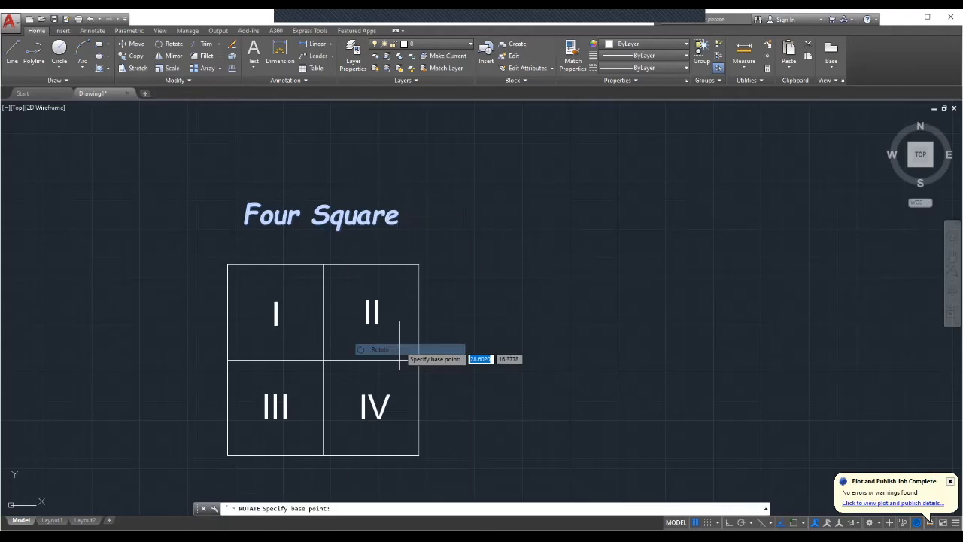
left_click(398, 224)
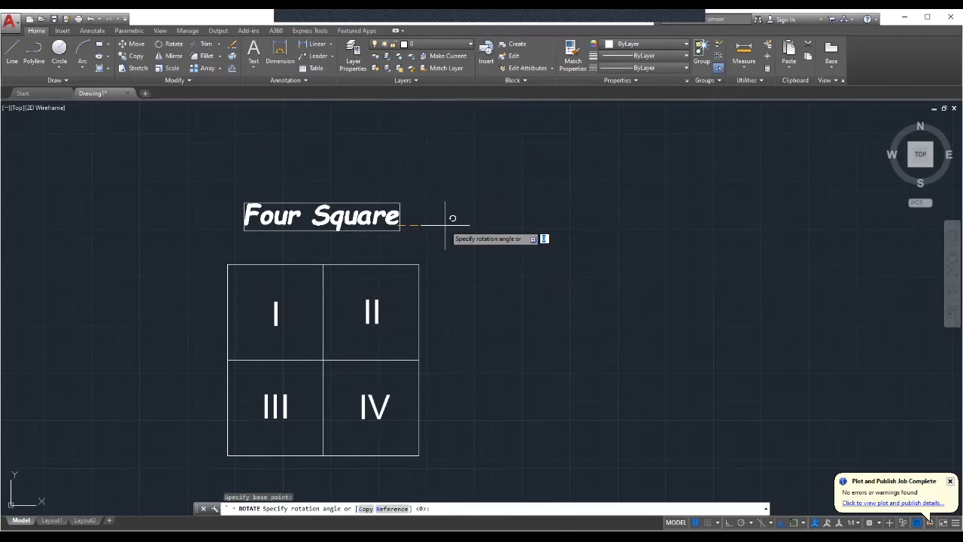
key("Return")
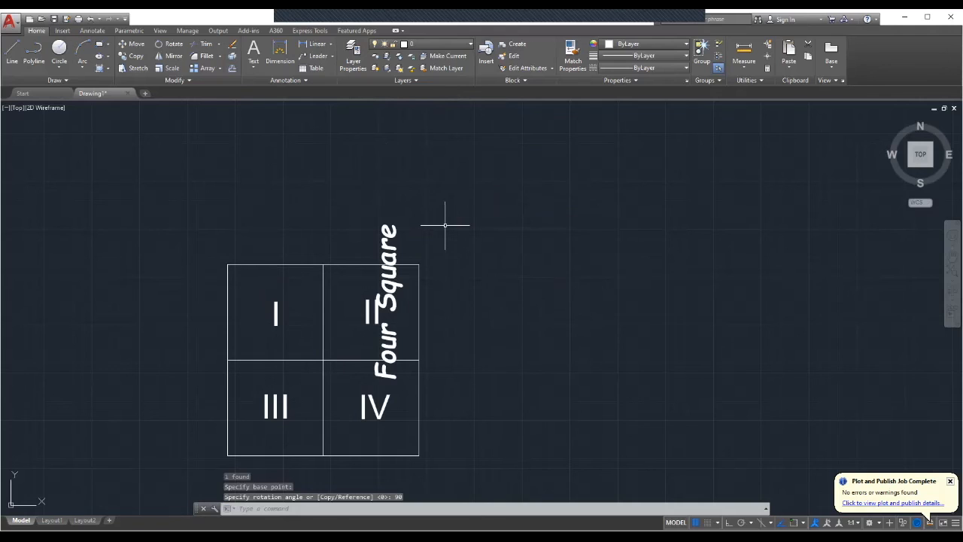
Move the vertical Four Square title to the right of the squares.
left_click(397, 227)
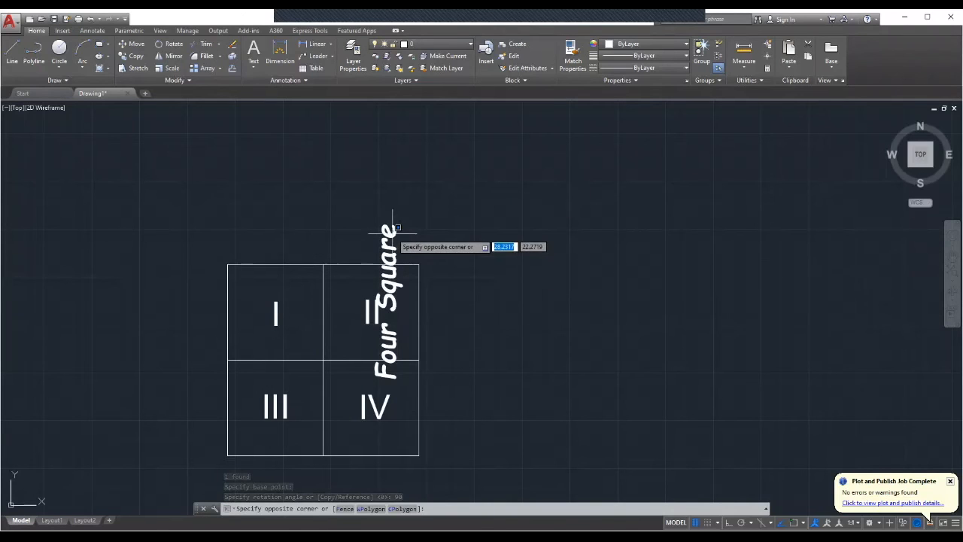
left_click(392, 232)
right_click(390, 233)
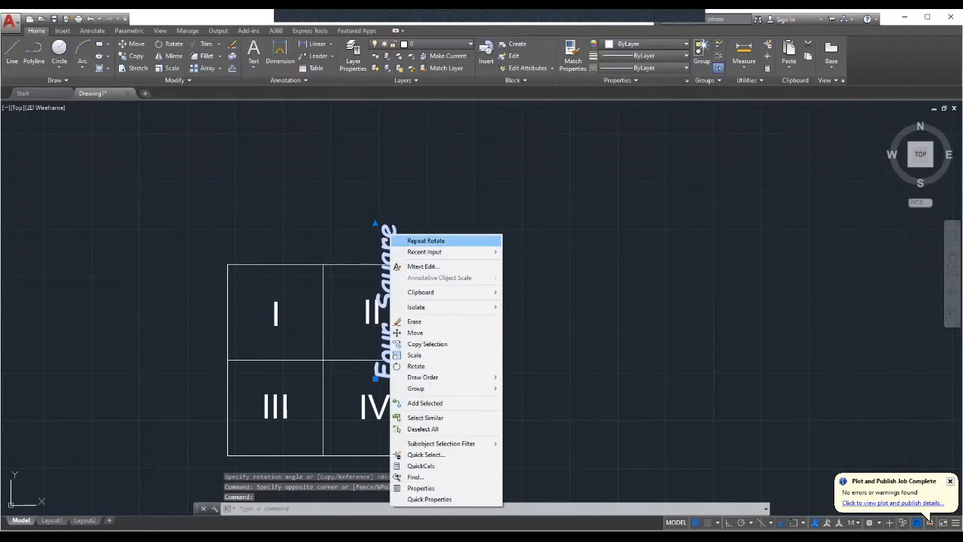
left_click(410, 333)
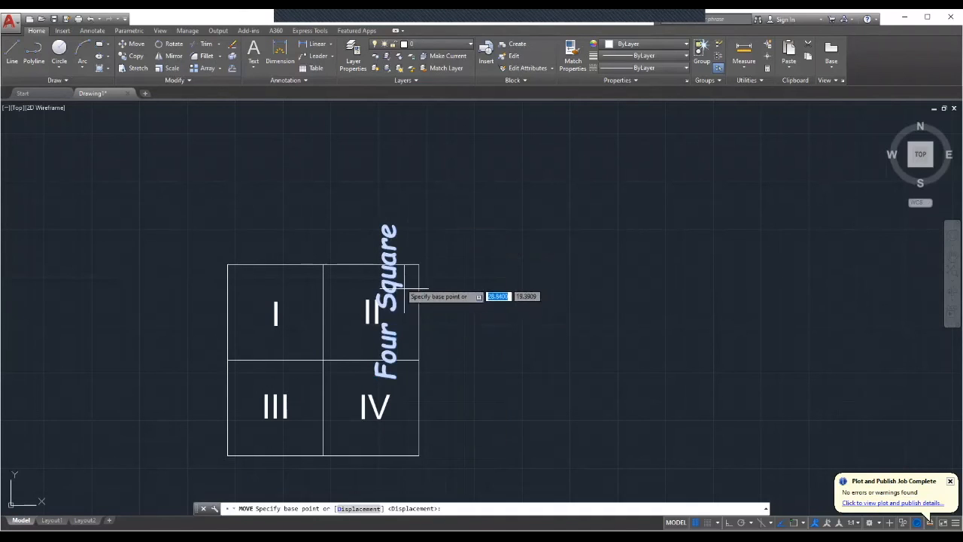
left_click(386, 246)
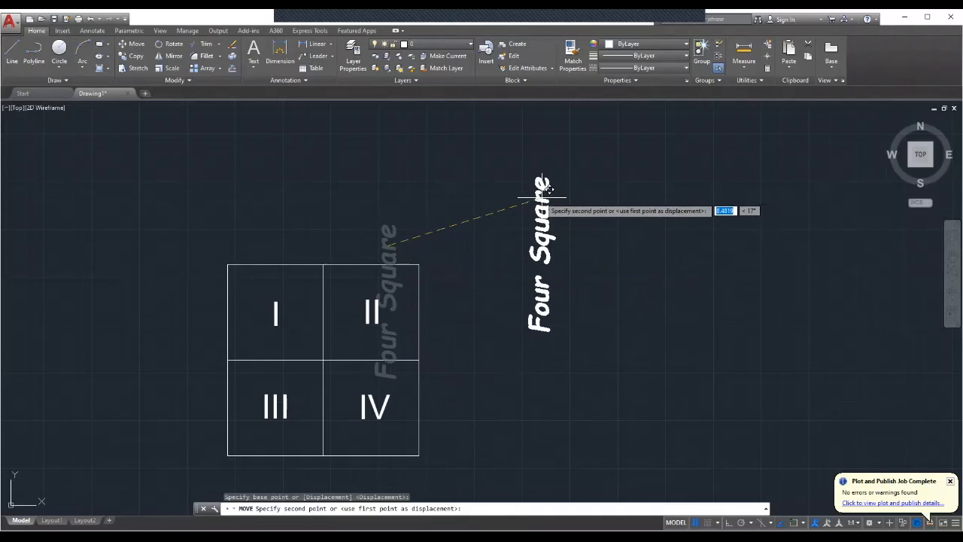
left_click(536, 200)
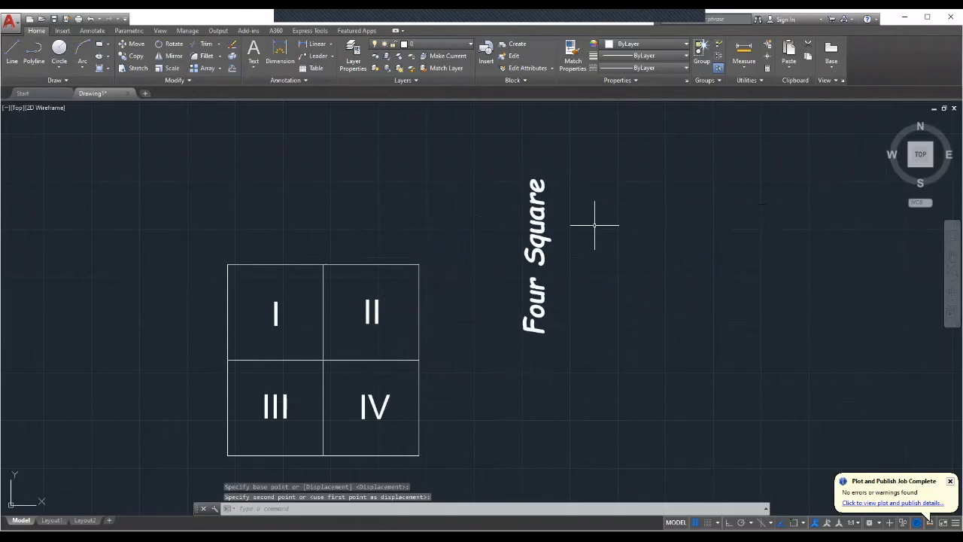
Try to rotate the Four Square title 180 degrees, then undo the rotation.
right_click(540, 208)
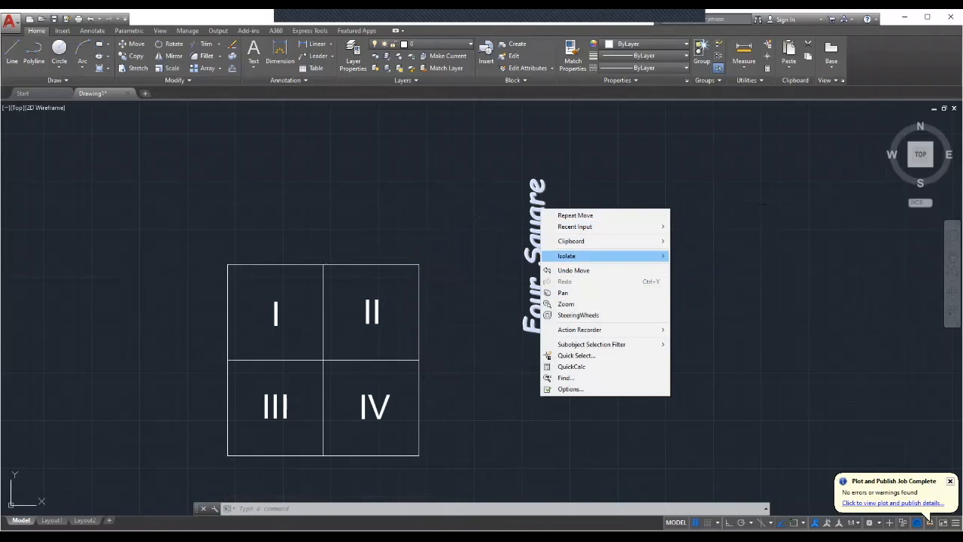
key("Escape")
left_click(535, 229)
right_click(535, 229)
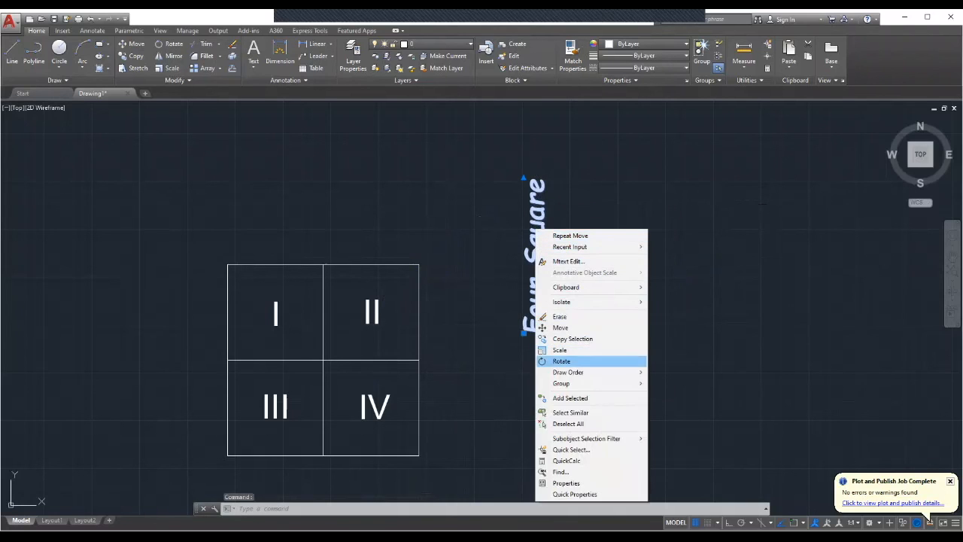
left_click(561, 361)
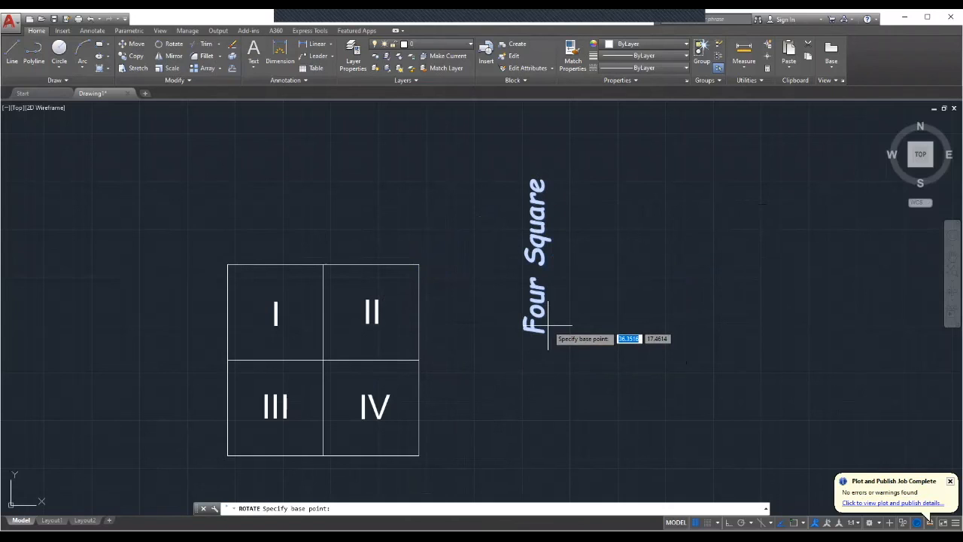
type("180")
key("Return")
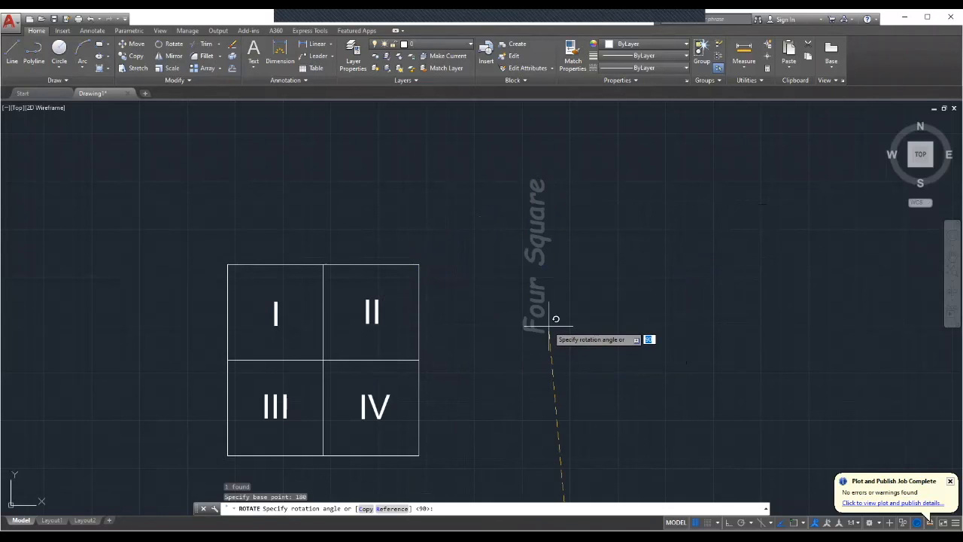
left_click(549, 325)
scroll(576, 384, "down", 2)
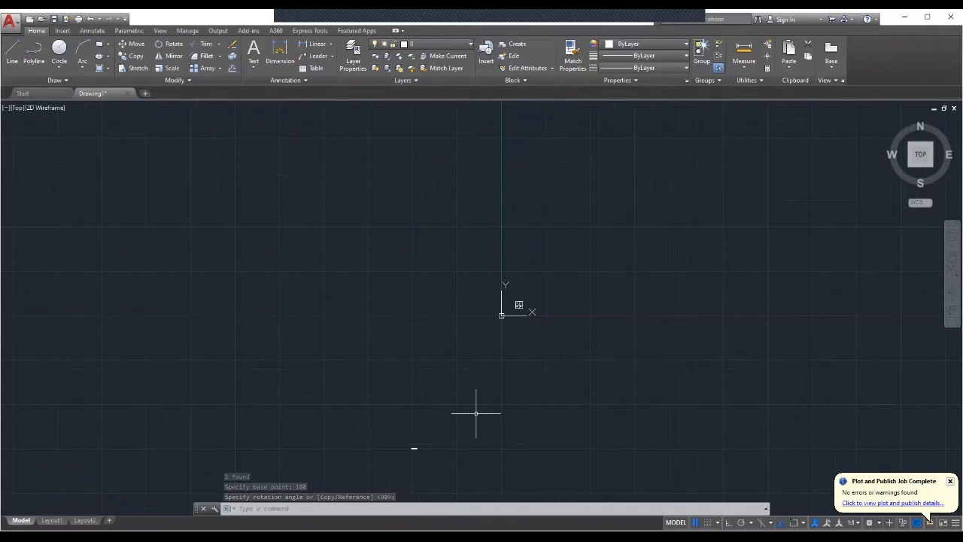
scroll(410, 451, "up", 4)
scroll(423, 431, "up", 2)
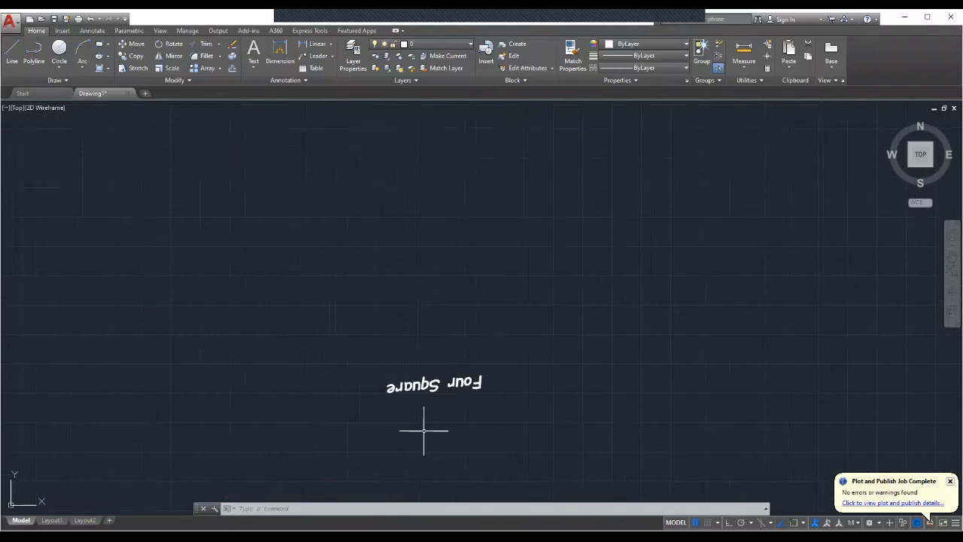
scroll(424, 431, "down", 5)
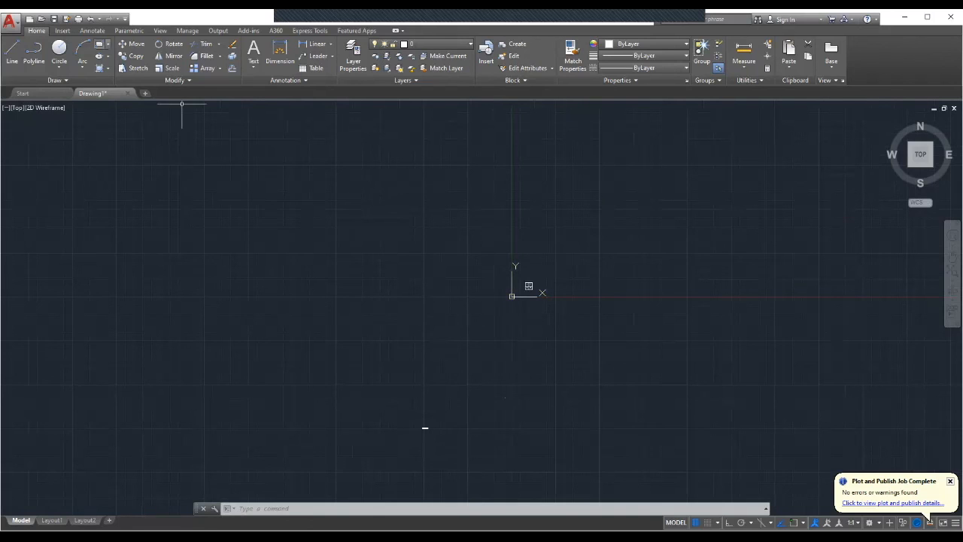
left_click(89, 18)
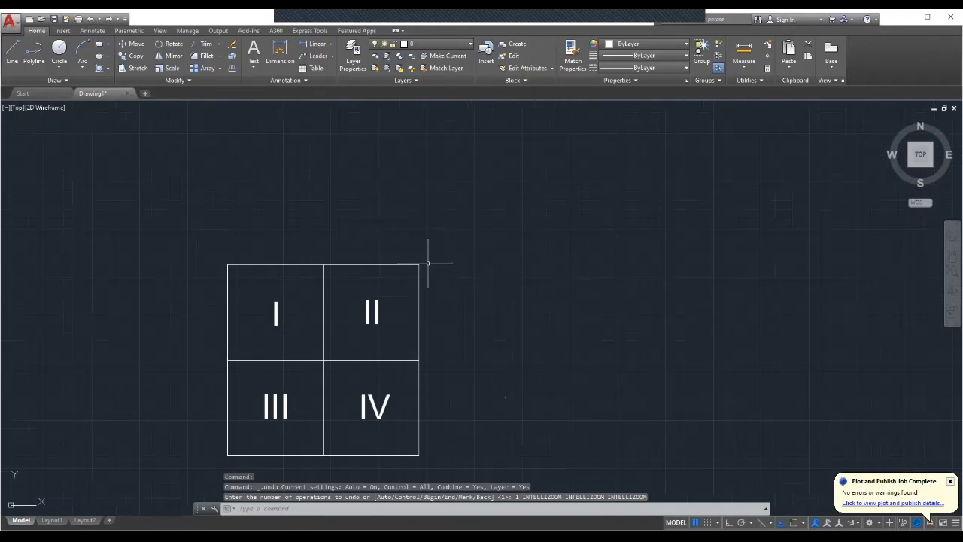
left_click(90, 18)
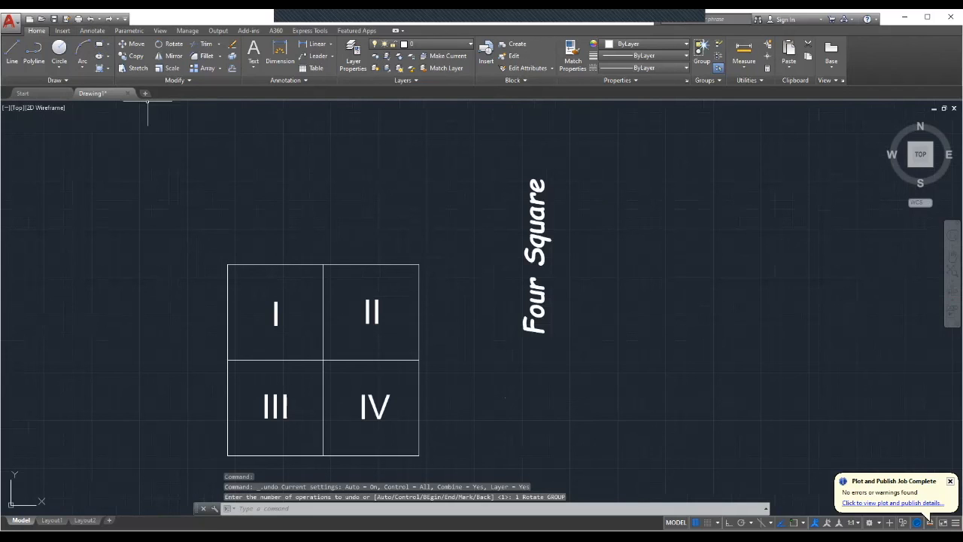
Rotate the Four Square title 180 degrees about its lower end so it reads top to bottom.
left_click(543, 242)
right_click(544, 243)
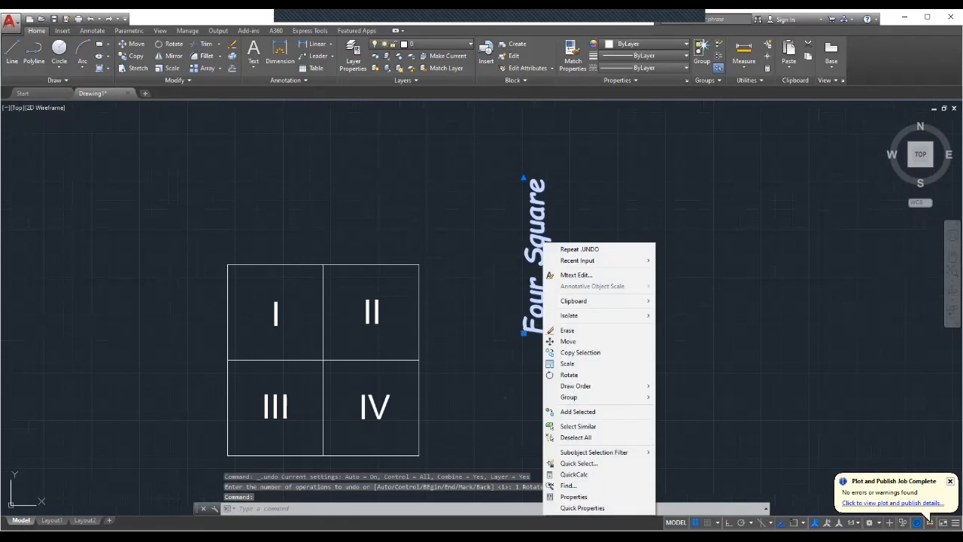
left_click(569, 374)
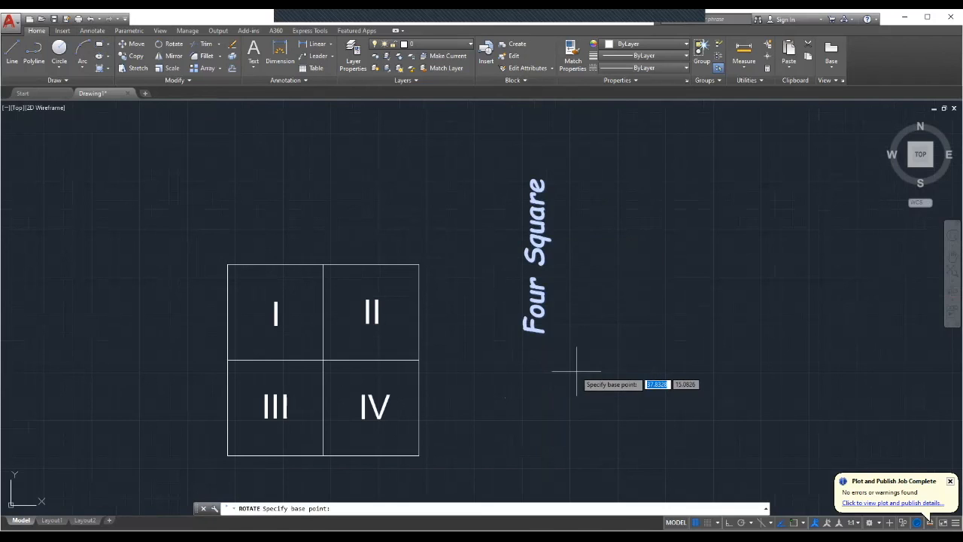
left_click(543, 332)
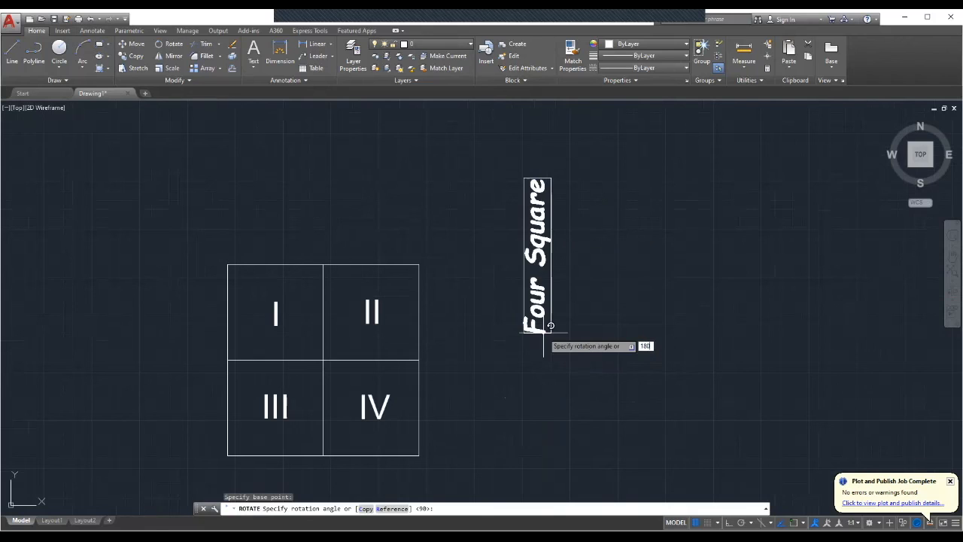
key("Return")
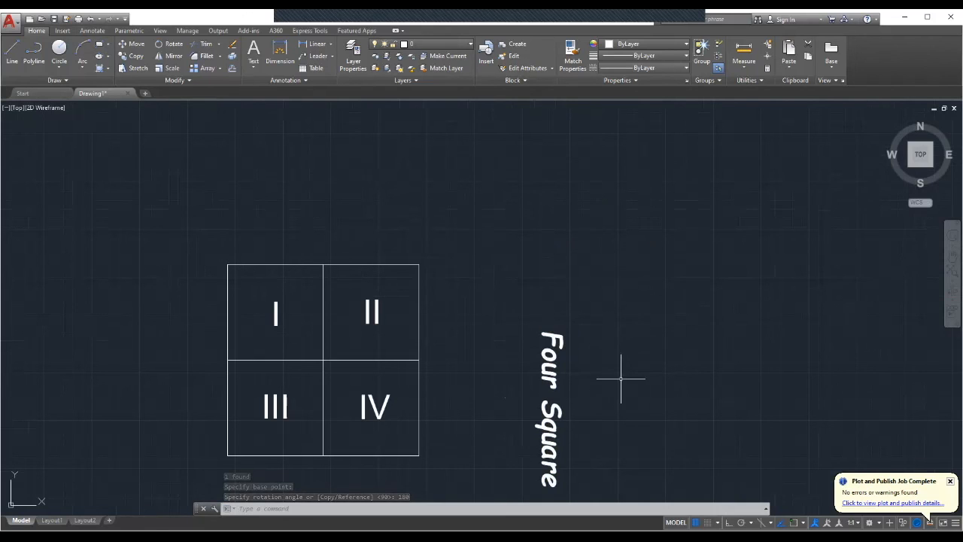
With object snap on, move the title so its middle aligns with the midpoint of the squares' right edge.
left_click(794, 522)
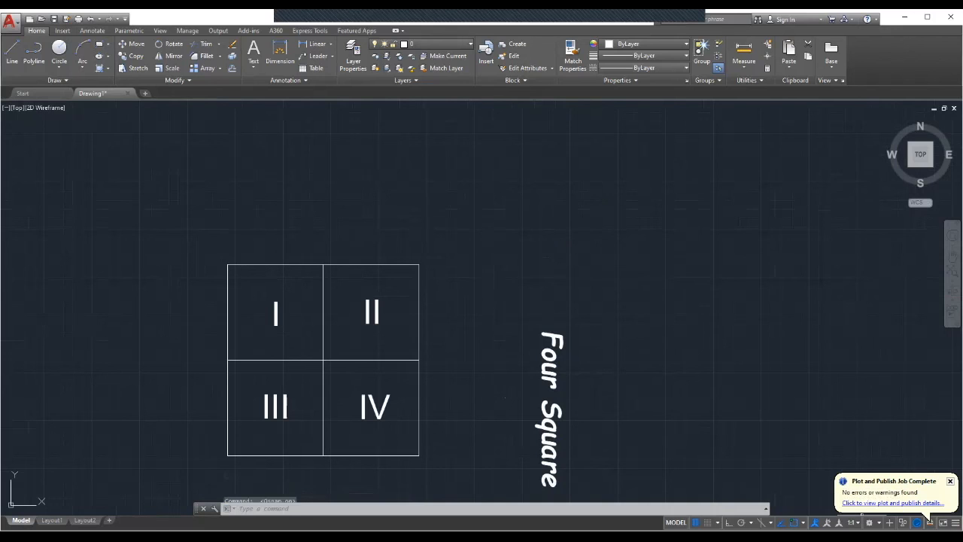
left_click(557, 406)
right_click(576, 406)
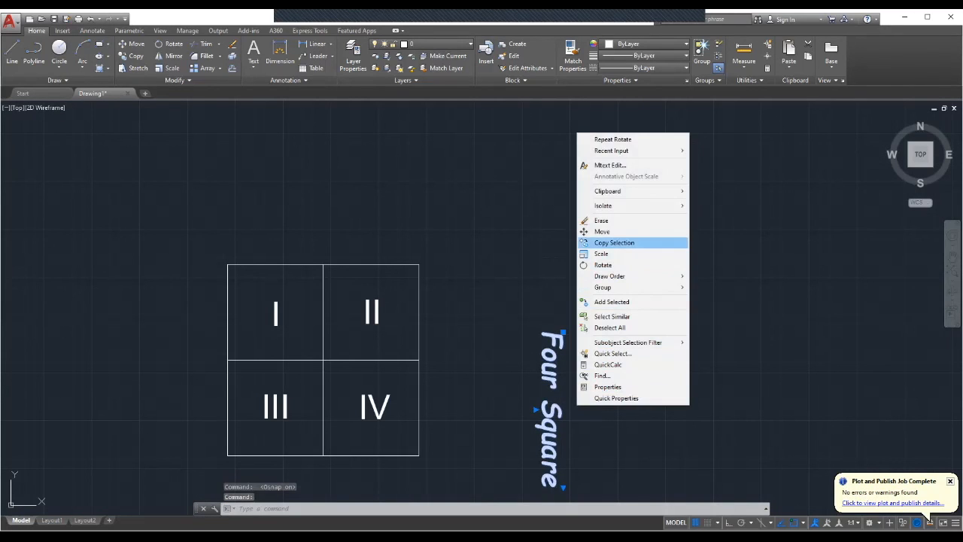
left_click(602, 231)
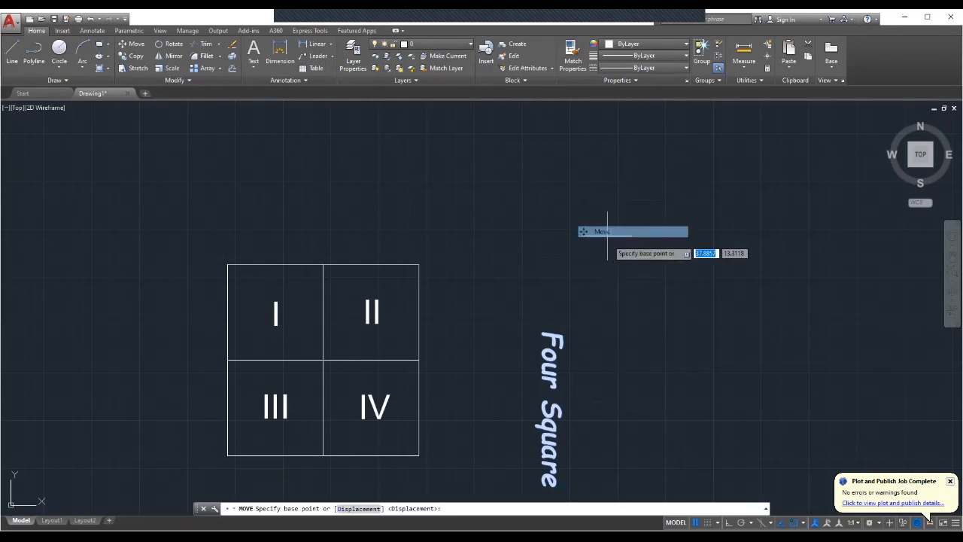
left_click(538, 410)
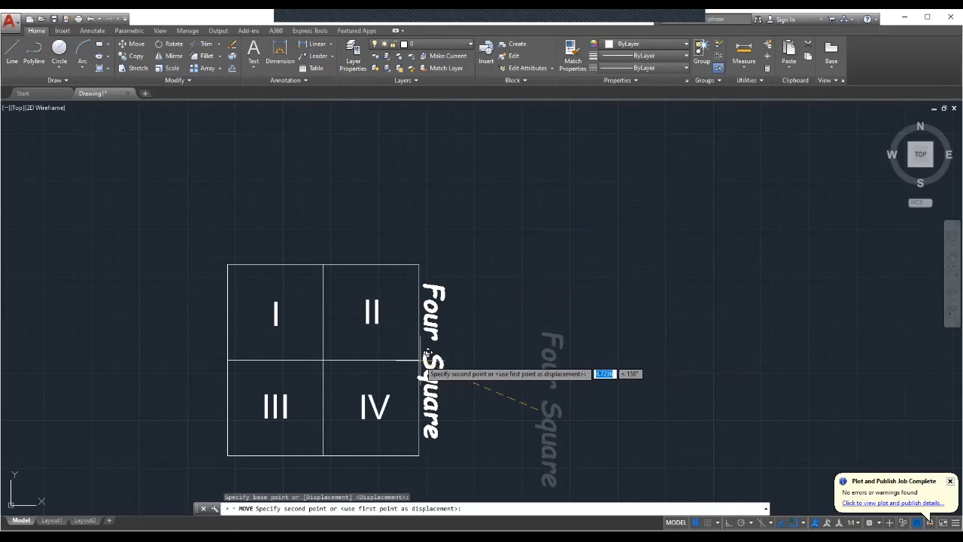
left_click(464, 361)
scroll(618, 371, "down", 4)
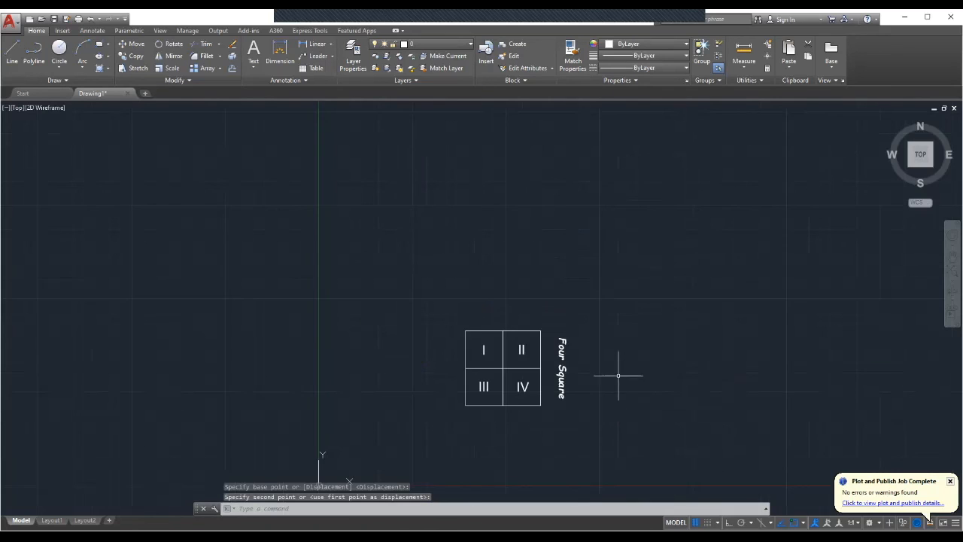
scroll(622, 408, "up", 3)
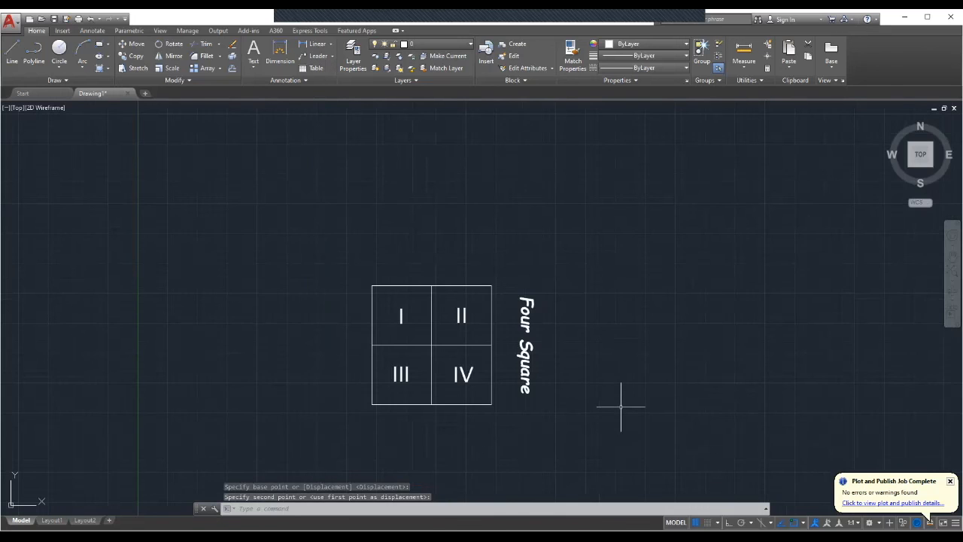